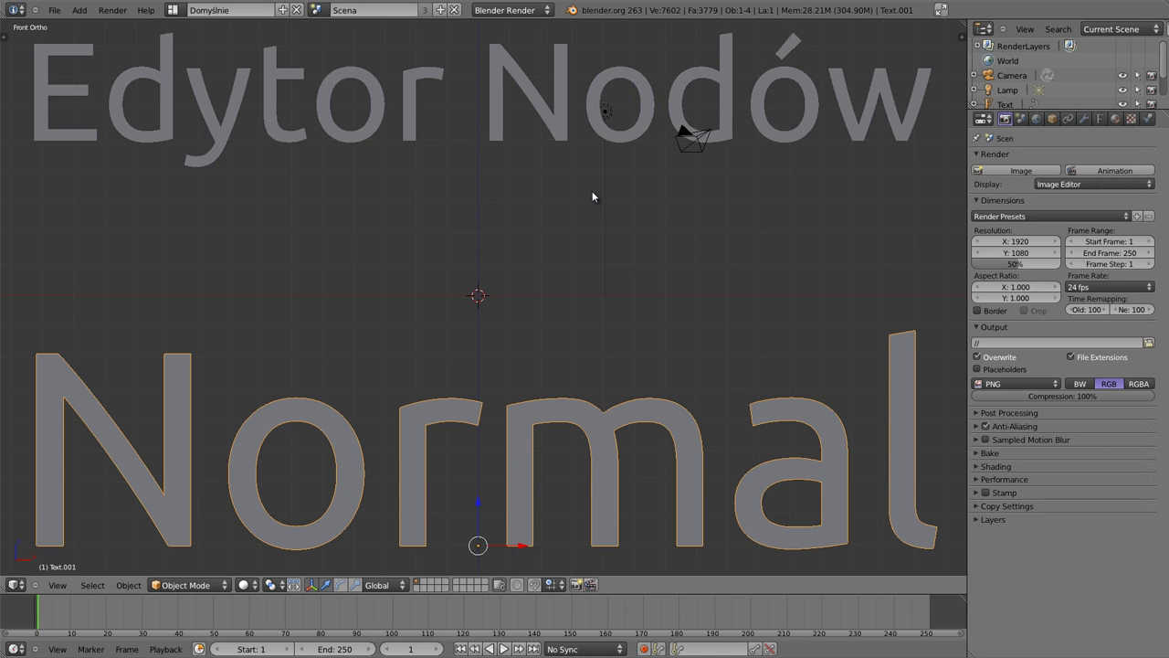
Select the 'Edytor Nodów' text, enlarge the timeline and turn the 3D View into a Node Editor.
{"action": "right_click", "coordinate": [410, 119]}
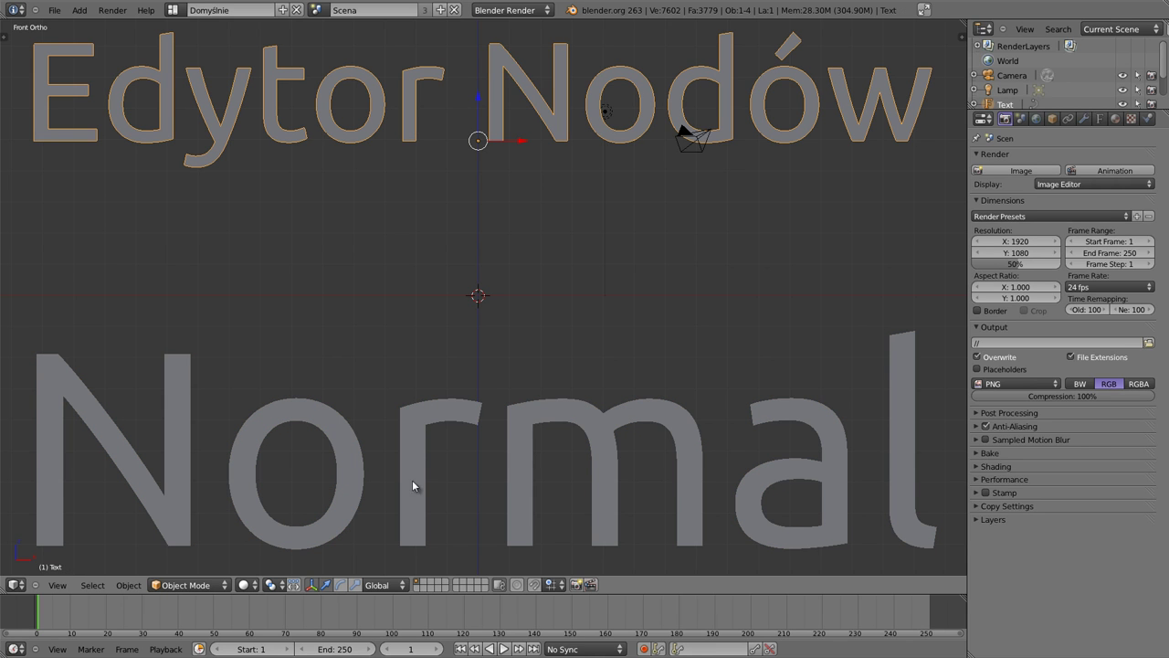
{"action": "mouse_move", "coordinate": [509, 594]}
{"action": "left_mouse_down"}
{"action": "mouse_move", "coordinate": [514, 524]}
{"action": "mouse_move", "coordinate": [514, 589]}
{"action": "left_mouse_up"}
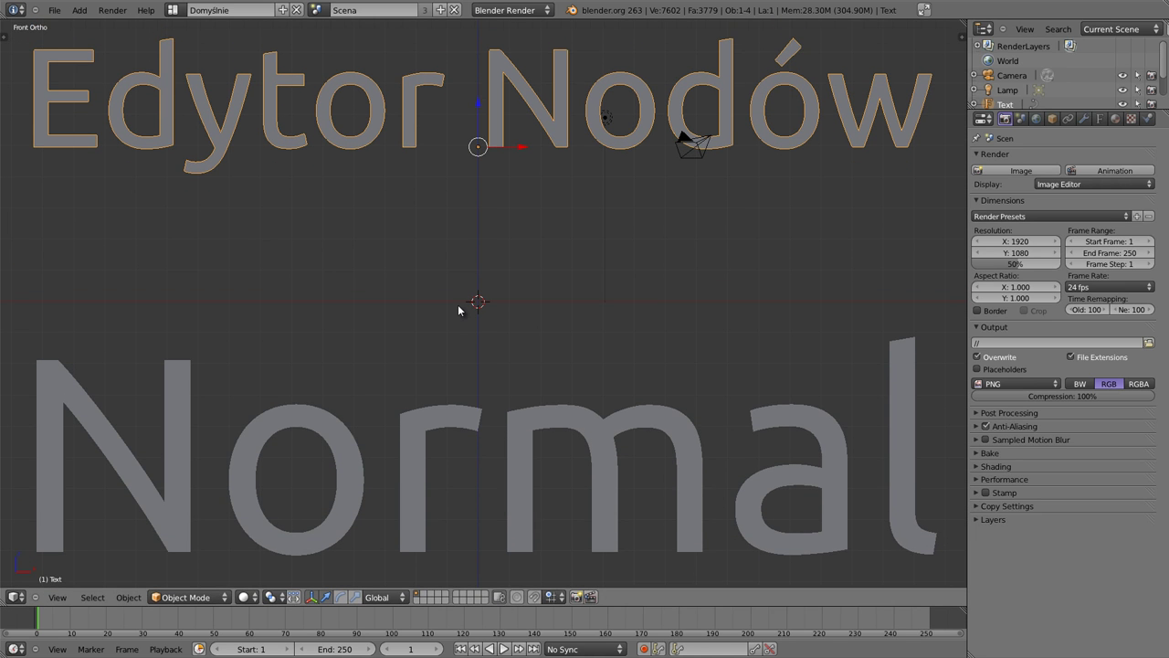
{"action": "key", "text": "shift+F3"}
Switch to compositing nodes with Use Nodes enabled, and spread the Render Layers and Composite nodes apart.
{"action": "left_click", "coordinate": [202, 597]}
{"action": "left_click", "coordinate": [222, 597]}
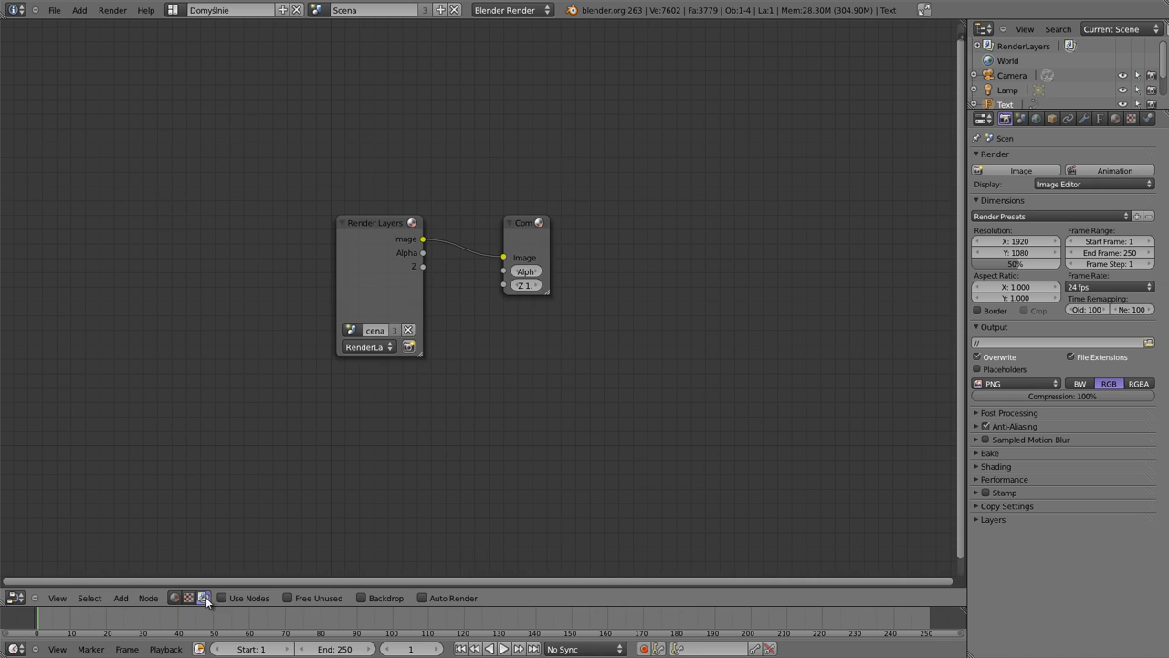
{"action": "left_click_drag", "start_coordinate": [380, 222], "coordinate": [299, 125]}
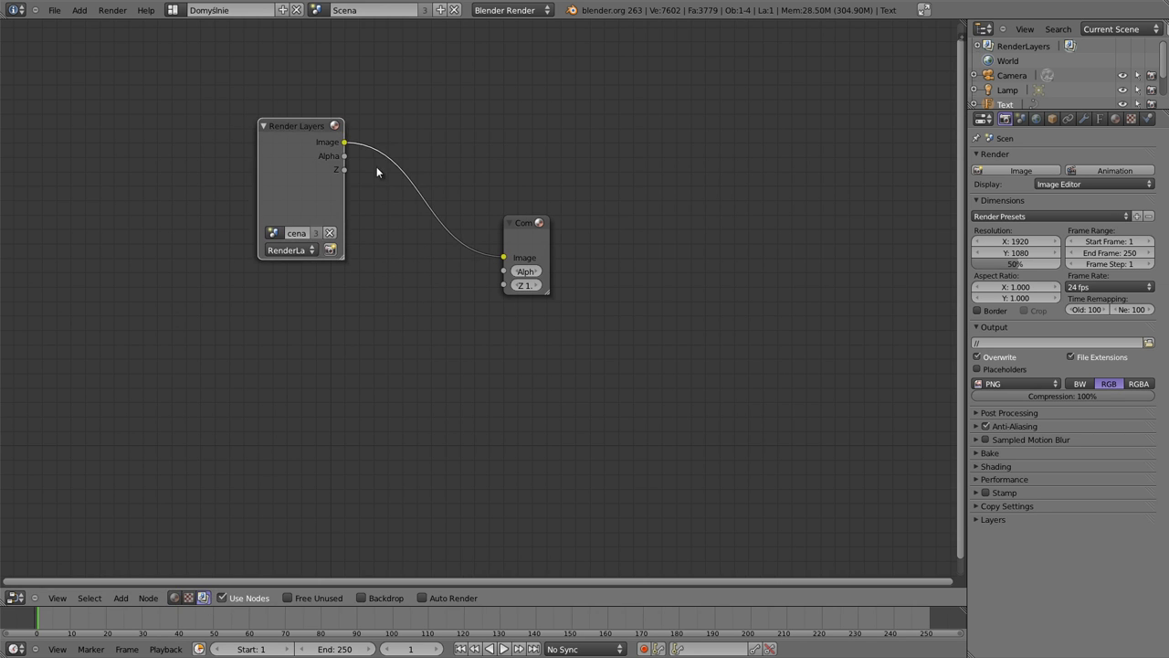
{"action": "left_click_drag", "start_coordinate": [522, 222], "coordinate": [600, 123]}
{"action": "left_click_drag", "start_coordinate": [299, 121], "coordinate": [257, 104]}
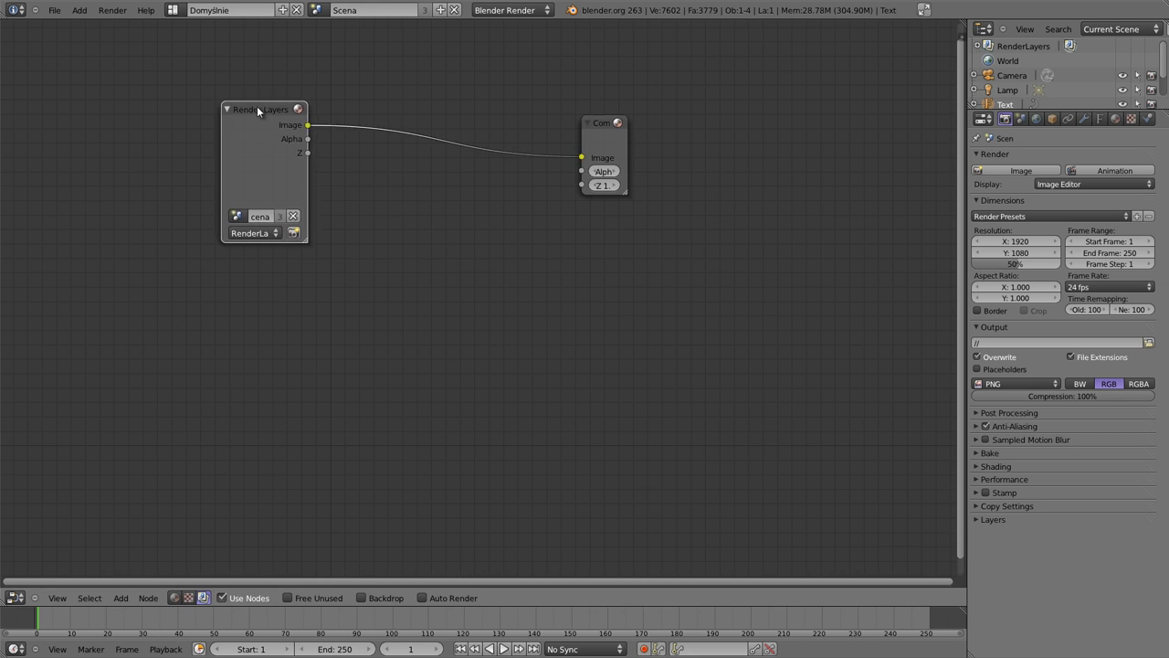
Delete the Render Layers and Composite nodes, leaving an empty tree, and bring up the Add menu.
{"action": "key", "text": "x"}
{"action": "left_click", "coordinate": [597, 129]}
{"action": "key", "text": "x"}
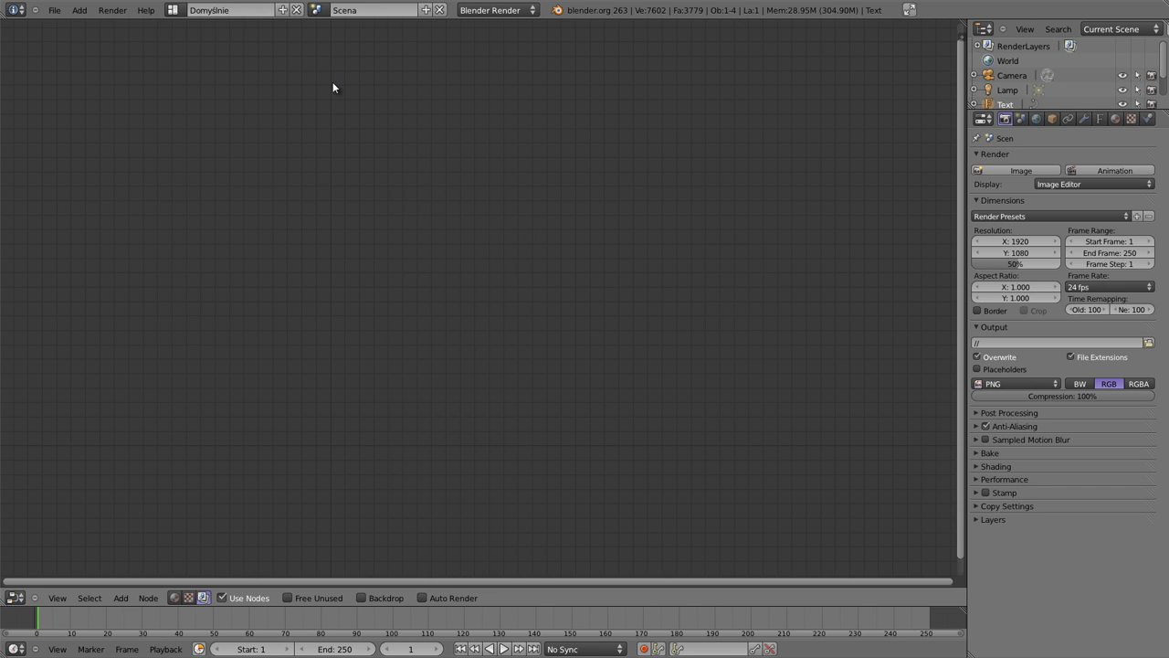
{"action": "key", "text": "shift+a"}
{"action": "mouse_move", "coordinate": [295, 130]}
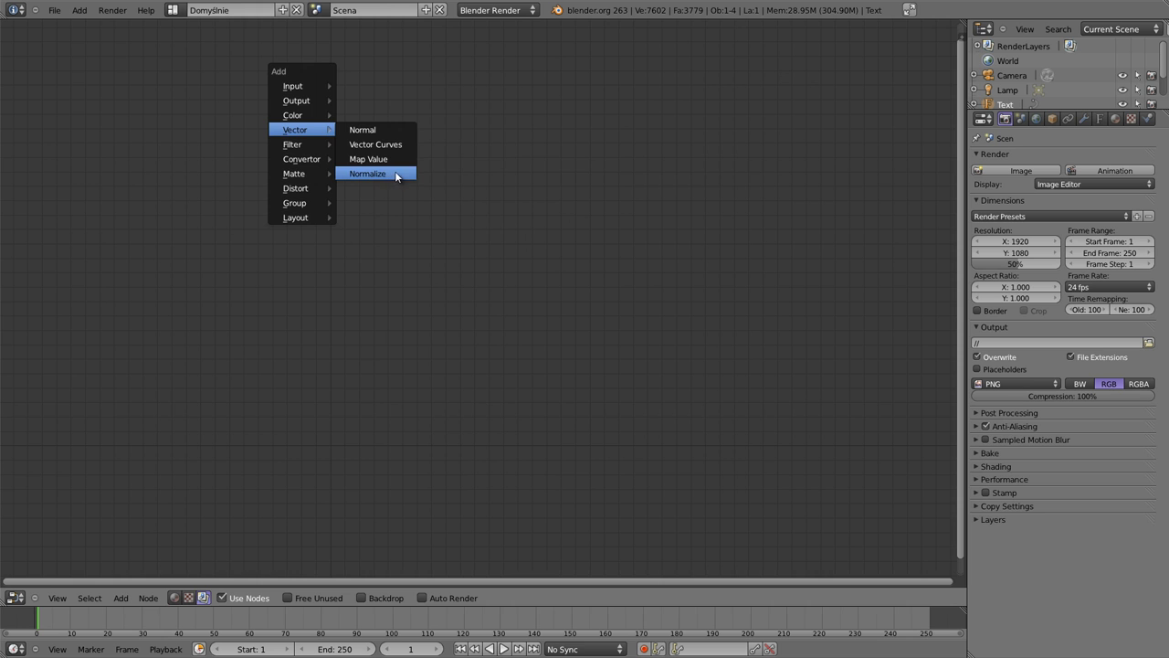
Add a Vector > Normal node, widen and reposition it, and draw an arrow annotation pointing at it.
{"action": "left_click", "coordinate": [394, 137]}
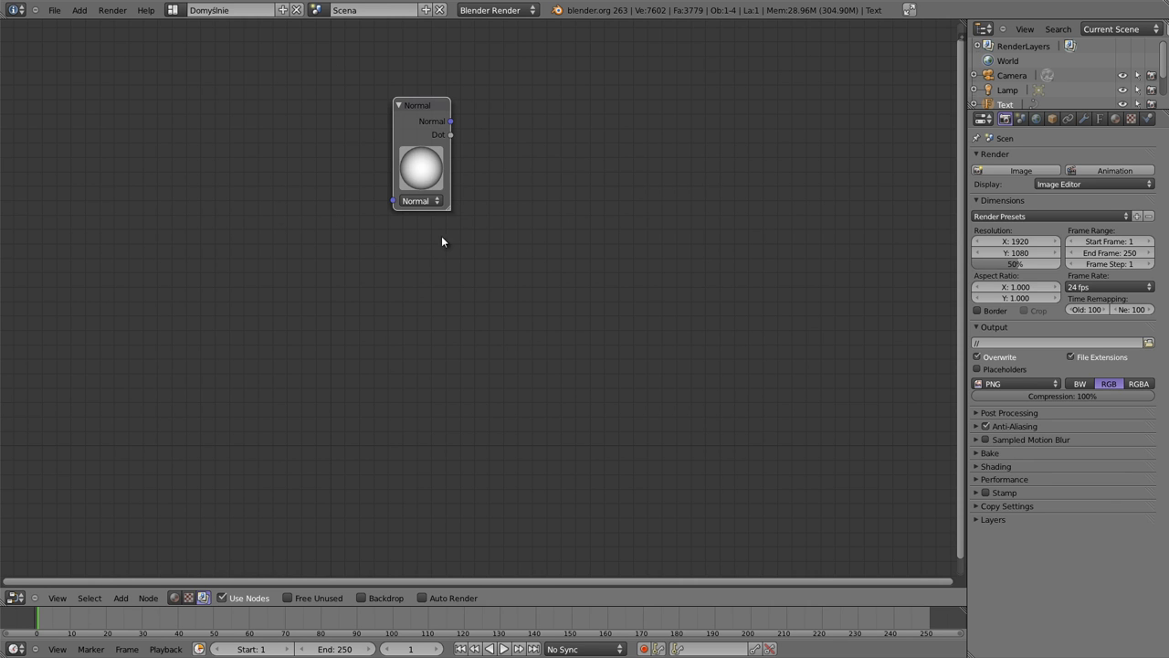
{"action": "left_click_drag", "start_coordinate": [448, 210], "coordinate": [525, 239]}
{"action": "scroll", "coordinate": [453, 112], "scroll_direction": "up", "scroll_amount": 1}
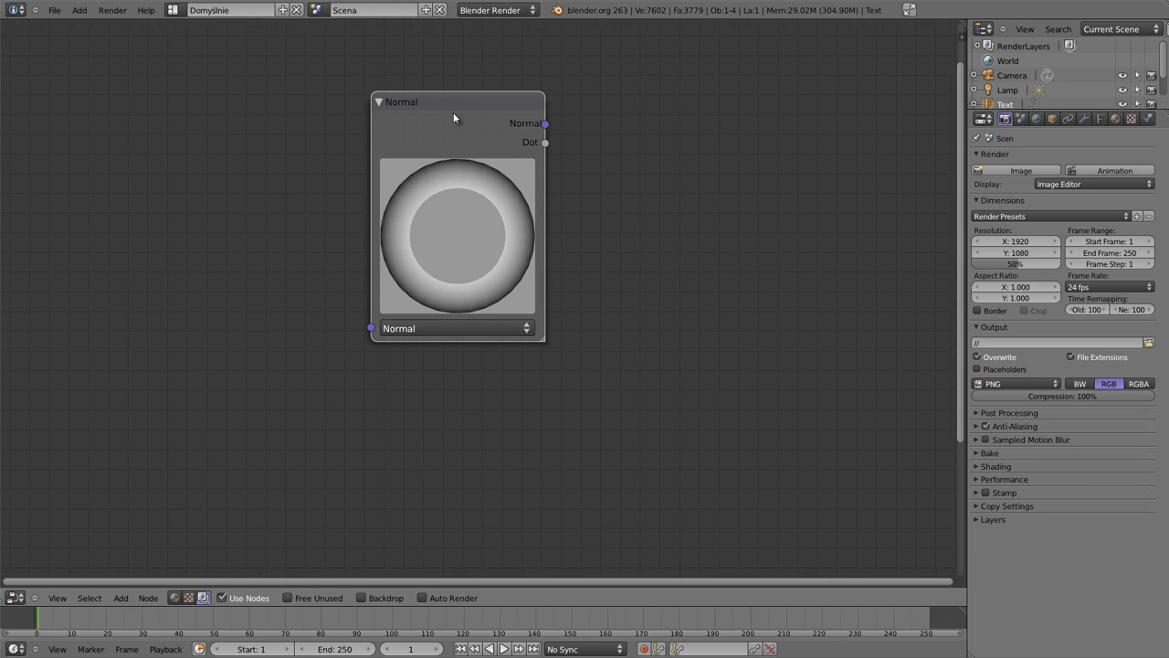
{"action": "left_click_drag", "start_coordinate": [465, 105], "coordinate": [435, 109]}
{"action": "scroll", "coordinate": [435, 110], "scroll_direction": "up", "scroll_amount": 2}
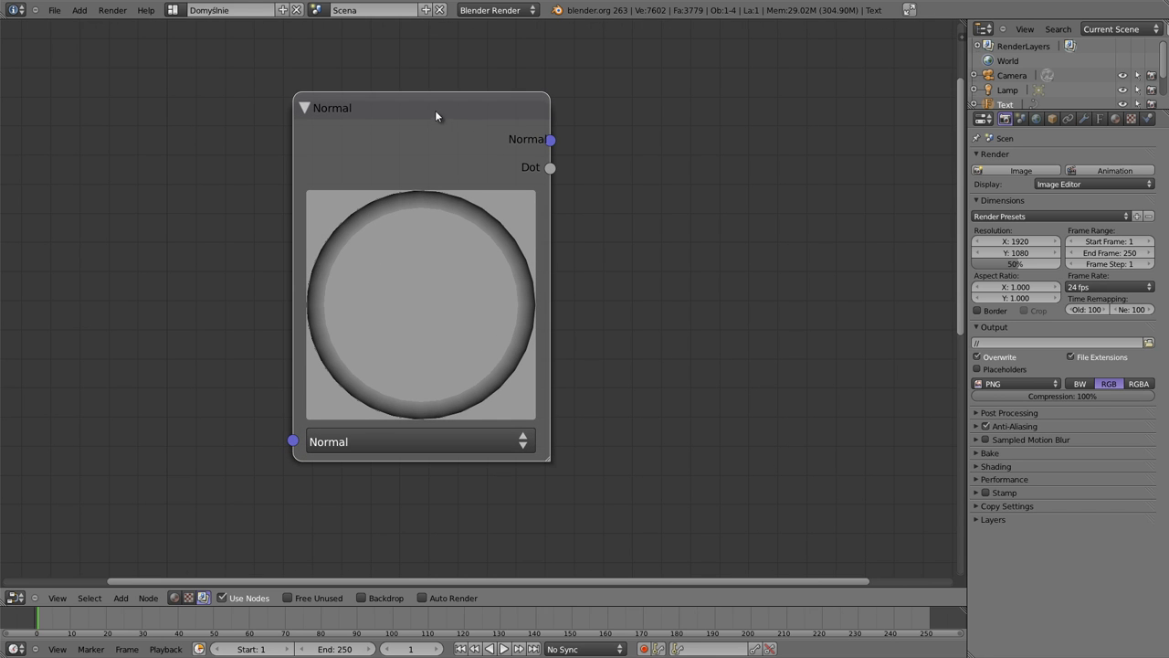
{"action": "scroll", "coordinate": [427, 108], "scroll_direction": "down", "scroll_amount": 2}
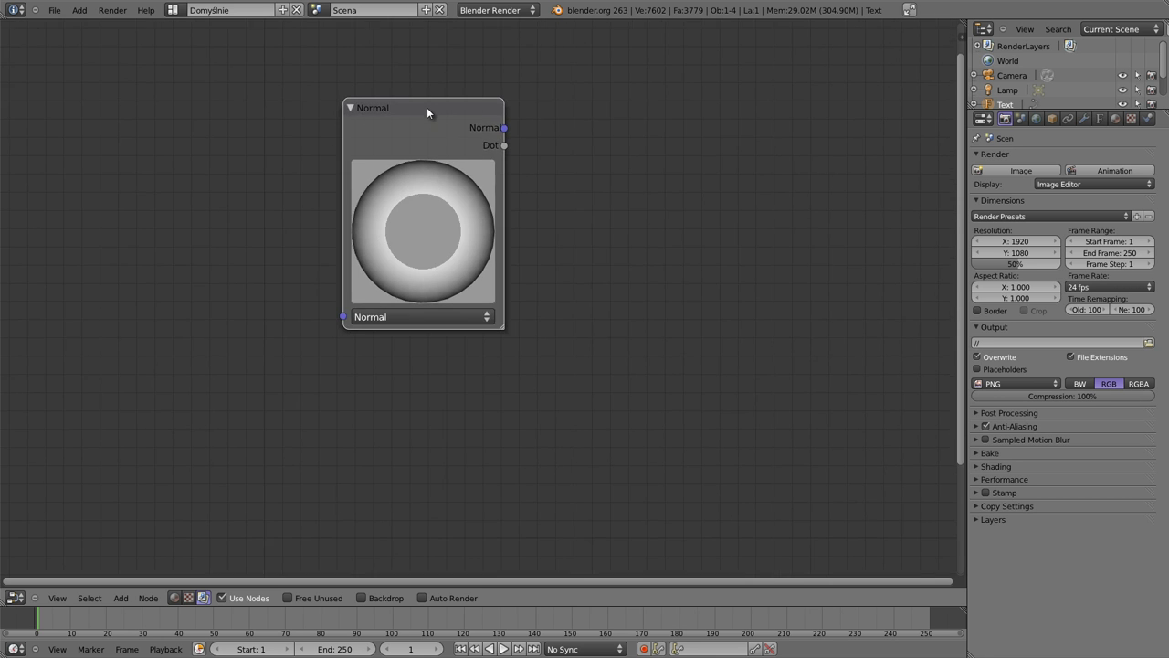
{"action": "scroll", "coordinate": [427, 108], "scroll_direction": "down", "scroll_amount": 1}
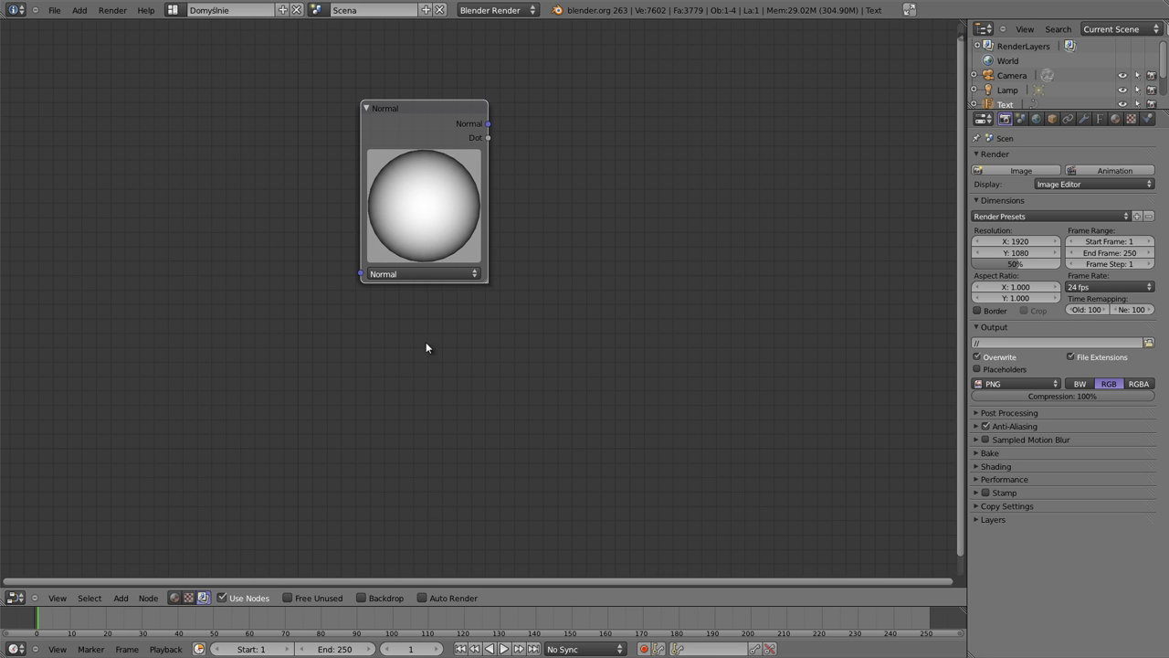
{"action": "key", "text": "g"}
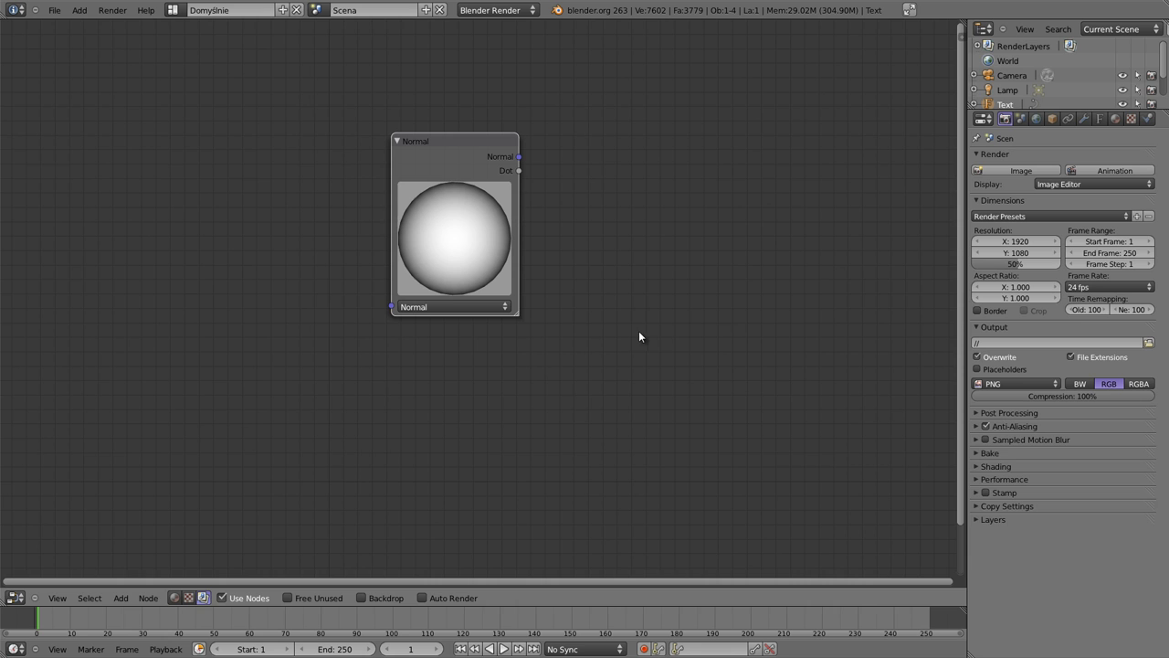
{"action": "left_click_drag", "start_coordinate": [815, 165], "coordinate": [693, 296]}
{"action": "mouse_move", "coordinate": [713, 229]}
{"action": "left_mouse_down"}
{"action": "mouse_move", "coordinate": [694, 292]}
{"action": "mouse_move", "coordinate": [753, 292]}
{"action": "left_mouse_up"}
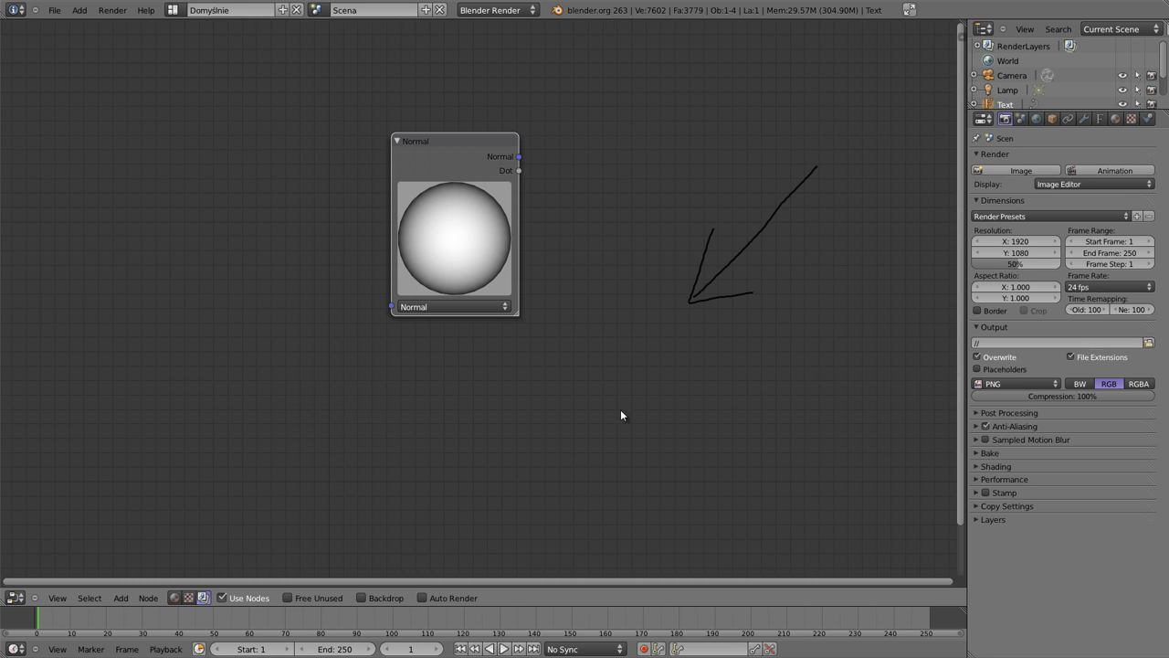
{"action": "right_click_drag", "start_coordinate": [692, 304], "coordinate": [799, 165]}
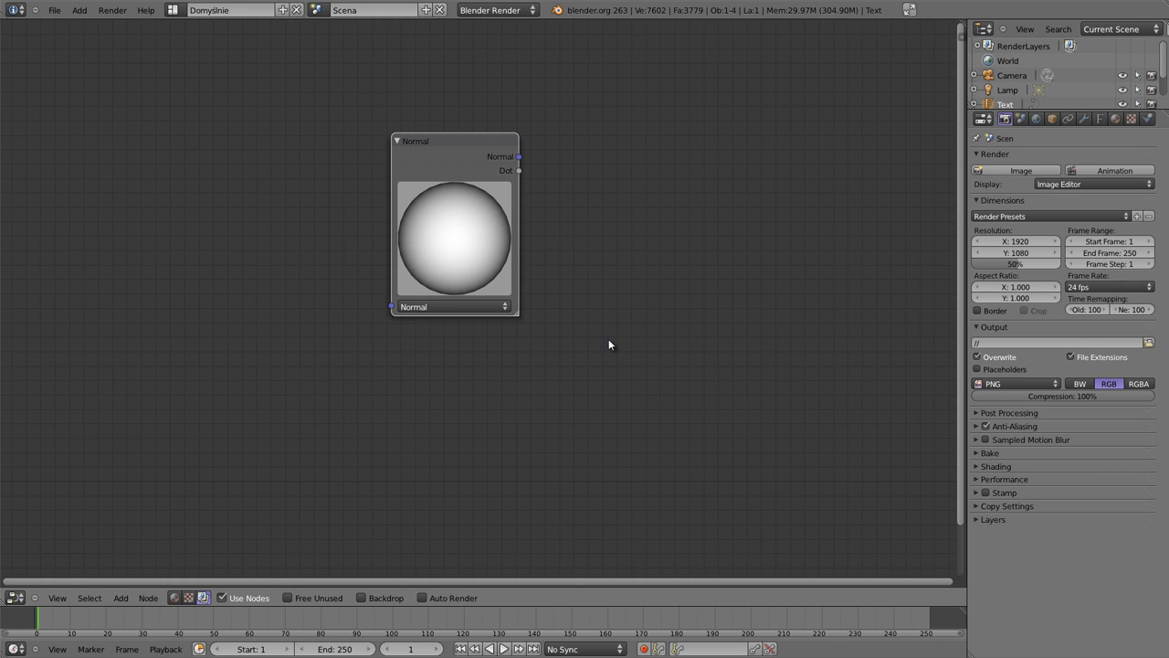
{"action": "left_click_drag", "start_coordinate": [412, 271], "coordinate": [460, 279]}
{"action": "mouse_move", "coordinate": [449, 240]}
{"action": "left_mouse_down"}
{"action": "mouse_move", "coordinate": [496, 217]}
{"action": "mouse_move", "coordinate": [483, 279]}
{"action": "mouse_move", "coordinate": [447, 235]}
{"action": "mouse_move", "coordinate": [365, 227]}
{"action": "mouse_move", "coordinate": [316, 269]}
{"action": "mouse_move", "coordinate": [352, 293]}
{"action": "mouse_move", "coordinate": [469, 206]}
{"action": "mouse_move", "coordinate": [405, 341]}
{"action": "mouse_move", "coordinate": [498, 207]}
{"action": "mouse_move", "coordinate": [597, 110]}
{"action": "mouse_move", "coordinate": [501, 67]}
{"action": "mouse_move", "coordinate": [480, 130]}
{"action": "mouse_move", "coordinate": [463, 47]}
{"action": "mouse_move", "coordinate": [452, 239]}
{"action": "mouse_move", "coordinate": [527, 220]}
{"action": "mouse_move", "coordinate": [402, 287]}
{"action": "left_mouse_up"}
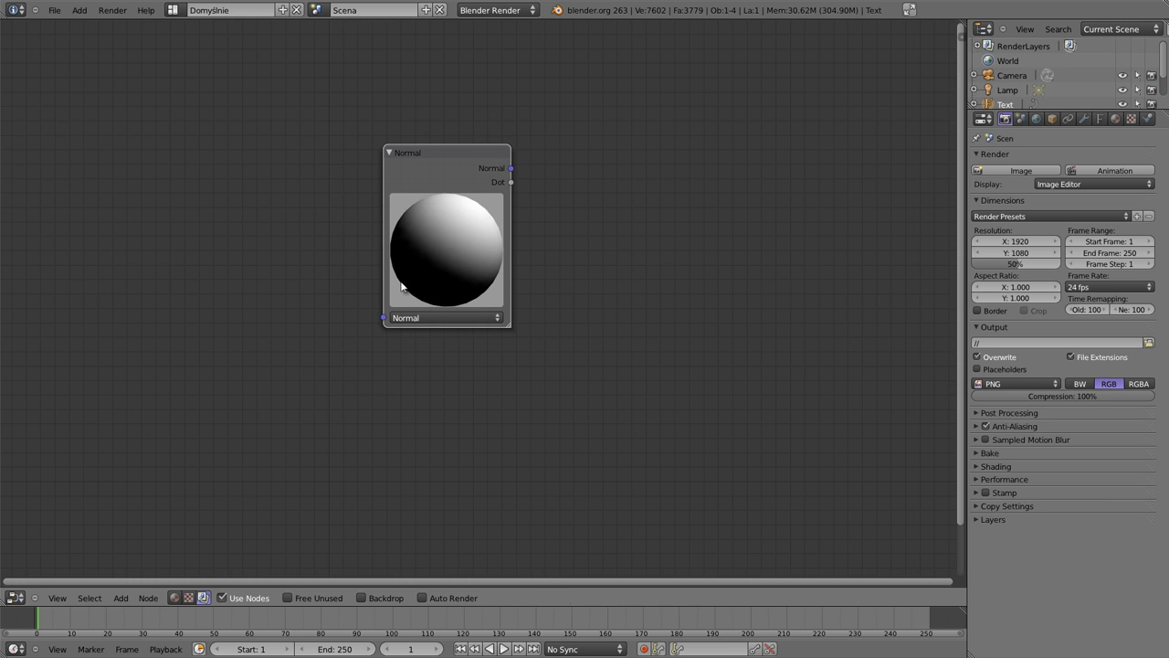
{"action": "mouse_move", "coordinate": [454, 213]}
{"action": "left_mouse_down"}
{"action": "mouse_move", "coordinate": [407, 243]}
{"action": "mouse_move", "coordinate": [422, 307]}
{"action": "mouse_move", "coordinate": [482, 277]}
{"action": "mouse_move", "coordinate": [364, 251]}
{"action": "mouse_move", "coordinate": [422, 345]}
{"action": "mouse_move", "coordinate": [435, 304]}
{"action": "mouse_move", "coordinate": [420, 315]}
{"action": "mouse_move", "coordinate": [418, 304]}
{"action": "left_mouse_up"}
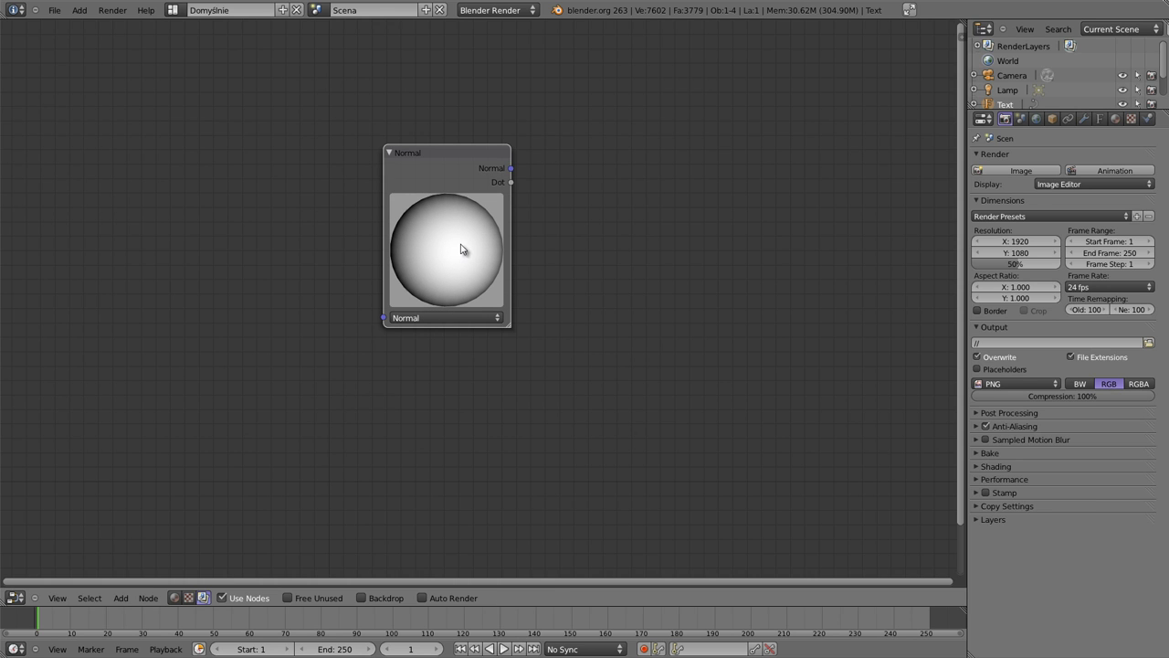
{"action": "left_click_drag", "start_coordinate": [461, 248], "coordinate": [257, 258]}
{"action": "left_click_drag", "start_coordinate": [403, 226], "coordinate": [469, 240]}
{"action": "left_click", "coordinate": [452, 317]}
{"action": "left_click_drag", "start_coordinate": [450, 350], "coordinate": [445, 348]}
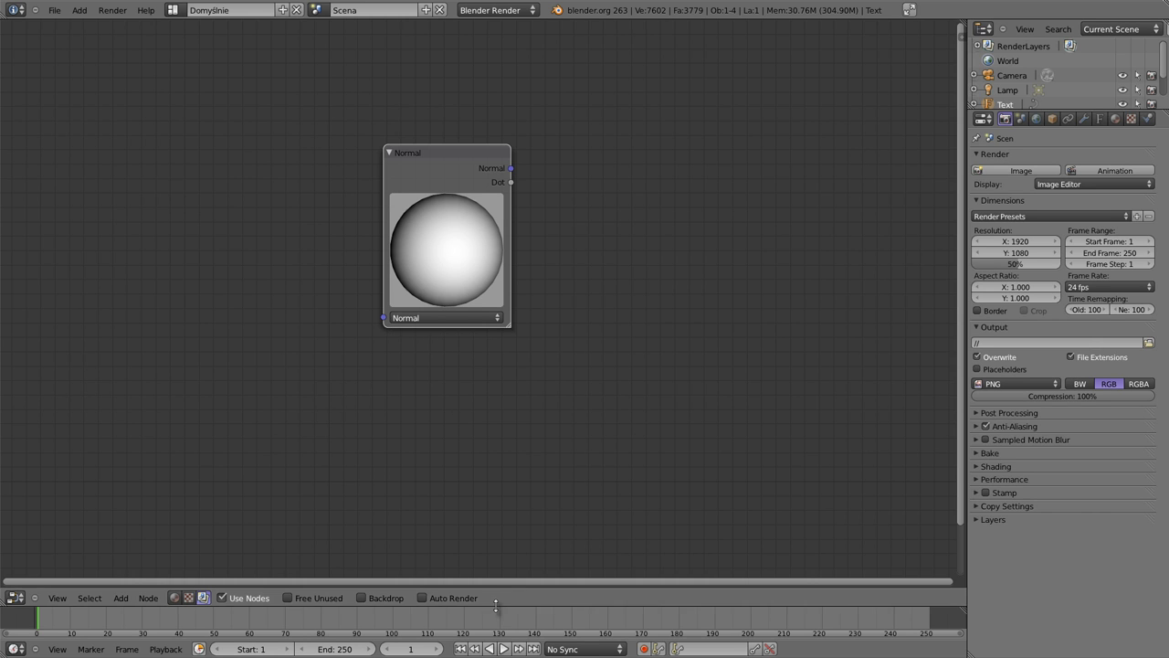
Turn the enlarged lower area into a material node editor with a new, node-enabled material.
{"action": "left_click_drag", "start_coordinate": [496, 606], "coordinate": [307, 387]}
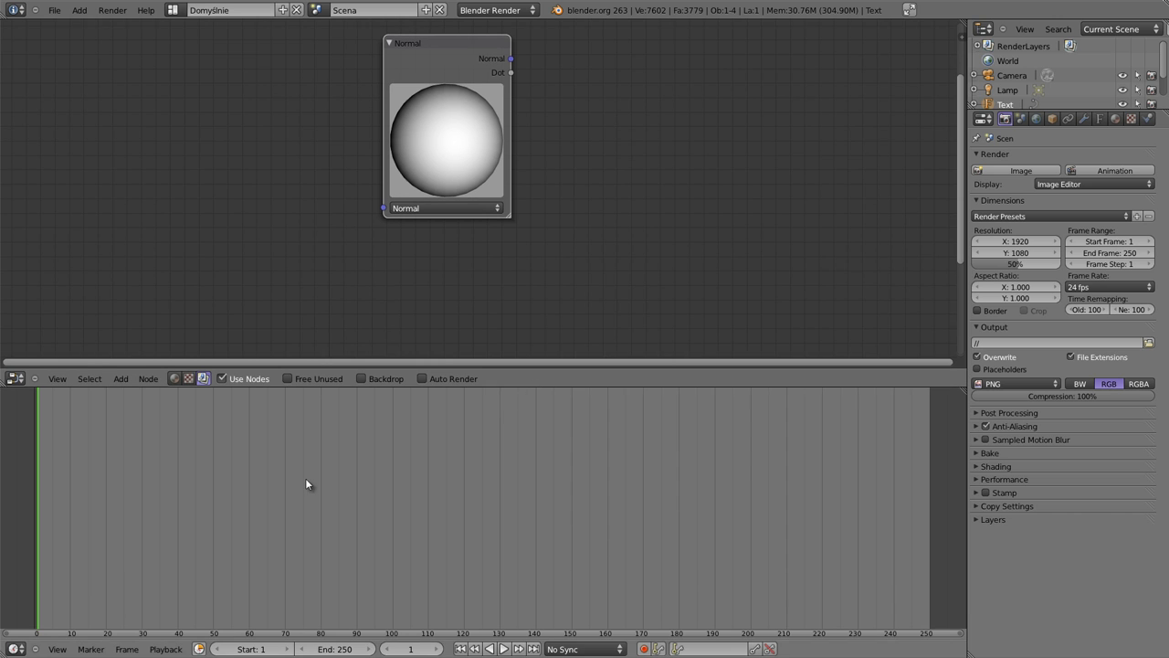
{"action": "key", "text": "shift+F3"}
{"action": "left_click", "coordinate": [174, 650]}
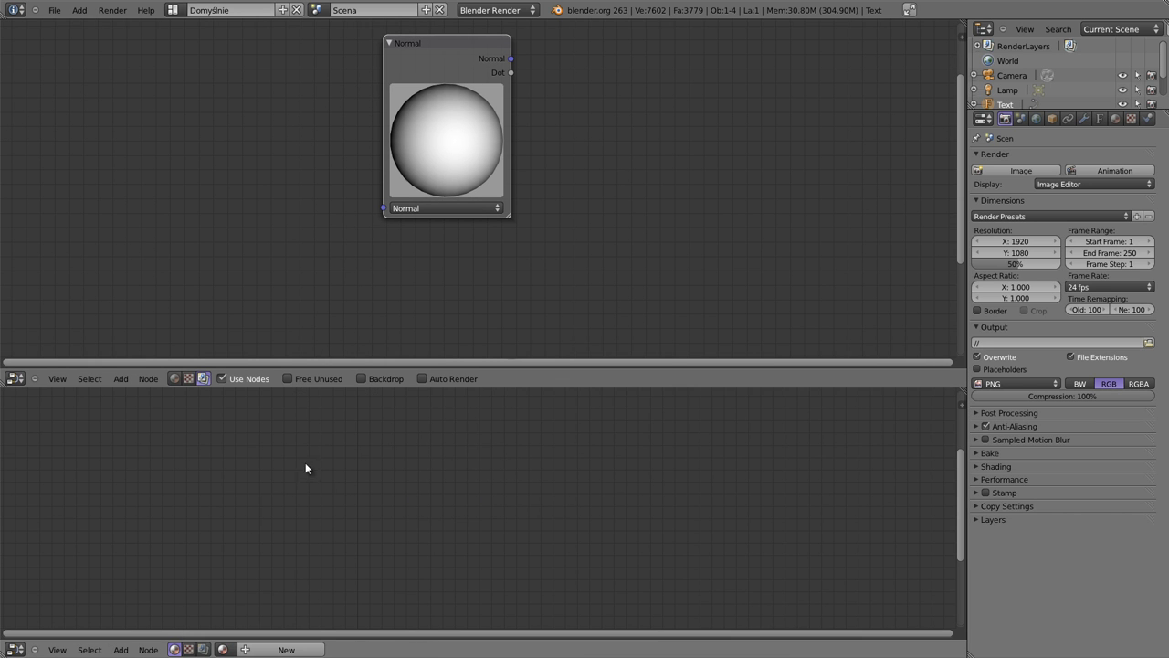
{"action": "left_click", "coordinate": [286, 650]}
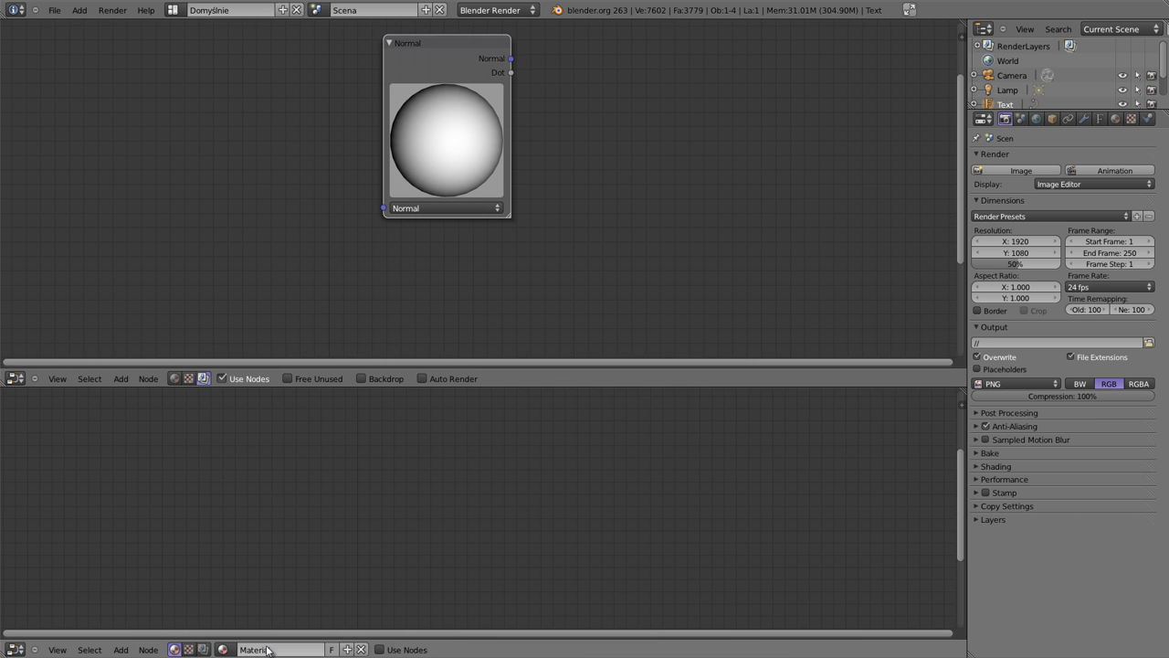
{"action": "left_click", "coordinate": [379, 649]}
Place a Vector > Normal node left of the Material node and enlarge the material editor.
{"action": "left_click_drag", "start_coordinate": [392, 607], "coordinate": [365, 509]}
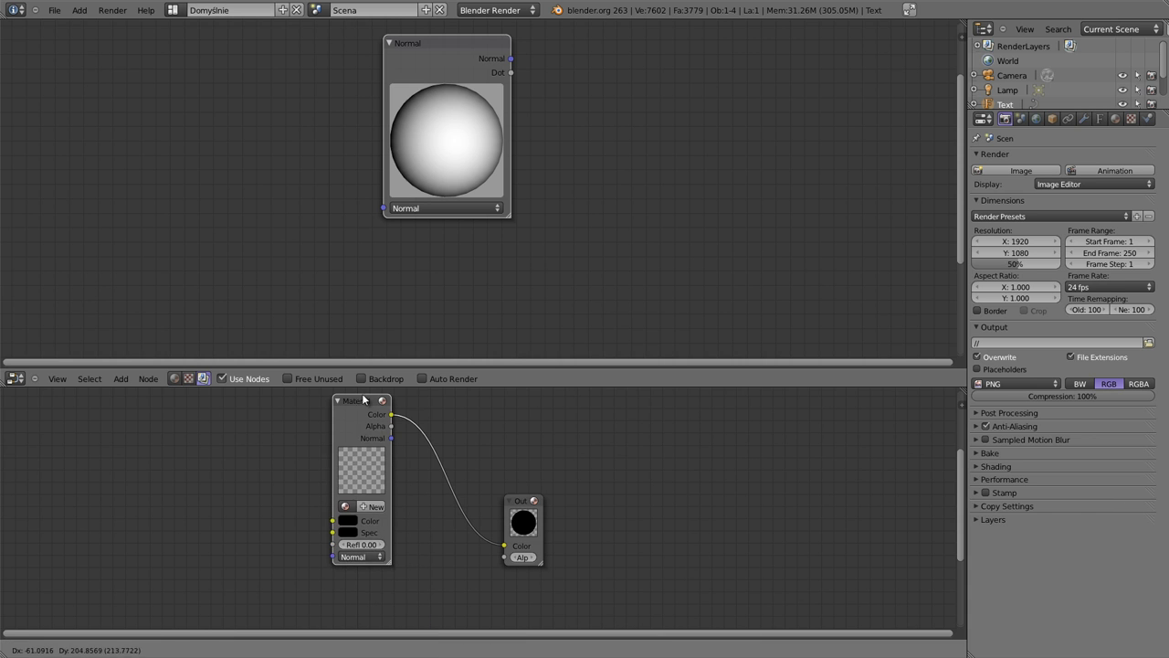
{"action": "left_click", "coordinate": [366, 505]}
{"action": "key", "text": "shift+a"}
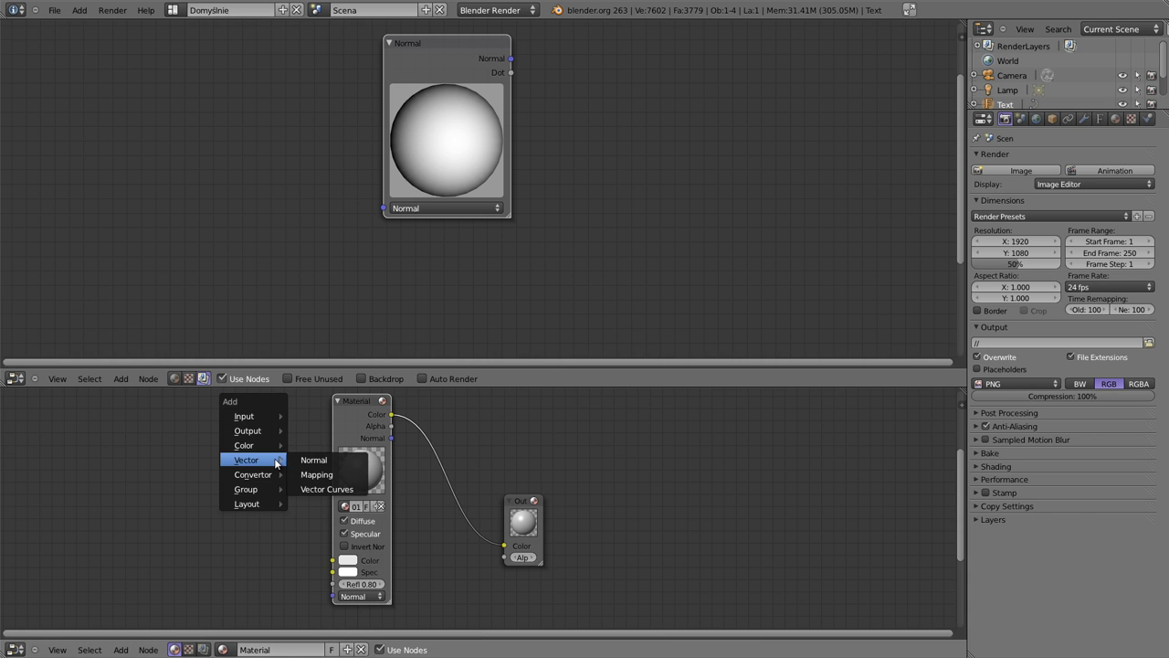
{"action": "left_click", "coordinate": [313, 460]}
{"action": "left_click", "coordinate": [268, 517]}
{"action": "scroll", "coordinate": [267, 517], "scroll_direction": "up", "scroll_amount": 2}
{"action": "scroll", "coordinate": [320, 480], "scroll_direction": "up", "scroll_amount": 1}
{"action": "scroll", "coordinate": [485, 398], "scroll_direction": "up", "scroll_amount": 2}
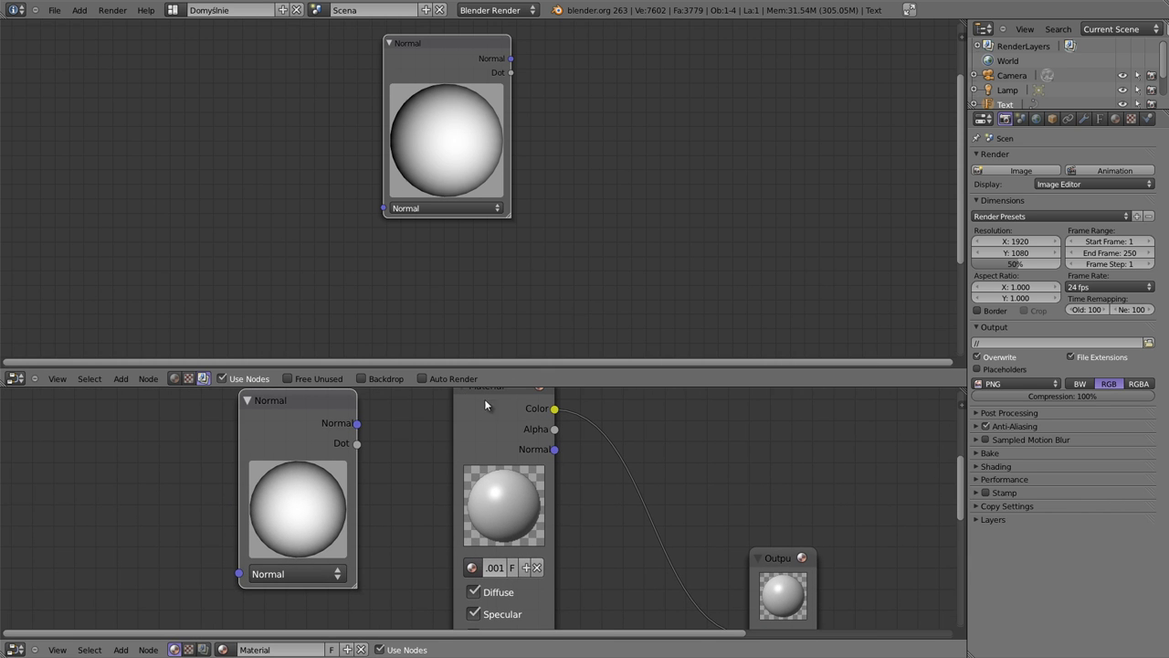
{"action": "left_click_drag", "start_coordinate": [600, 370], "coordinate": [600, 304]}
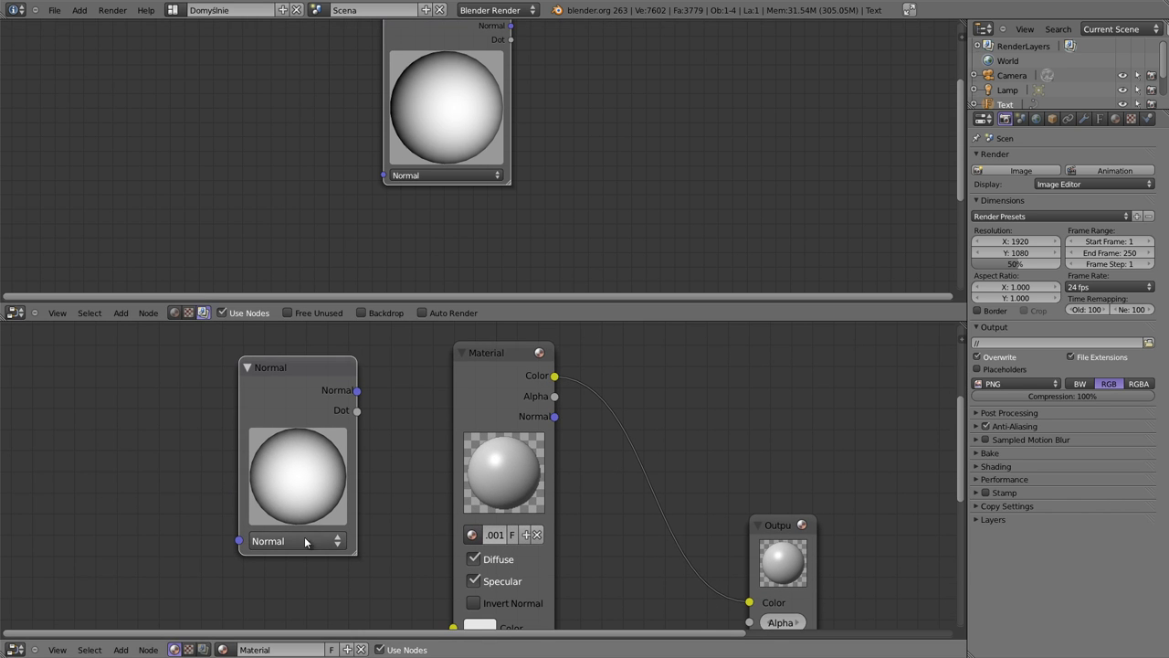
Set the Normal node's first vector value to 1.000 and nudge the compositor's Normal node.
{"action": "left_click", "coordinate": [291, 540]}
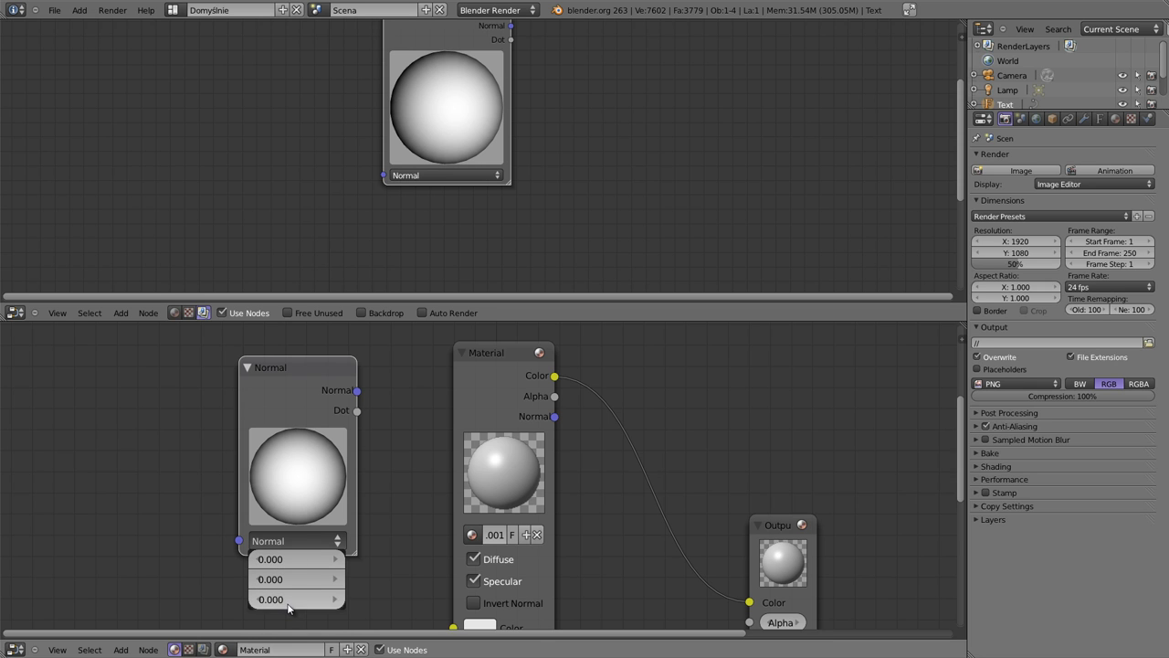
{"action": "left_click", "coordinate": [295, 560]}
{"action": "type", "text": "1"}
{"action": "key", "text": "Return"}
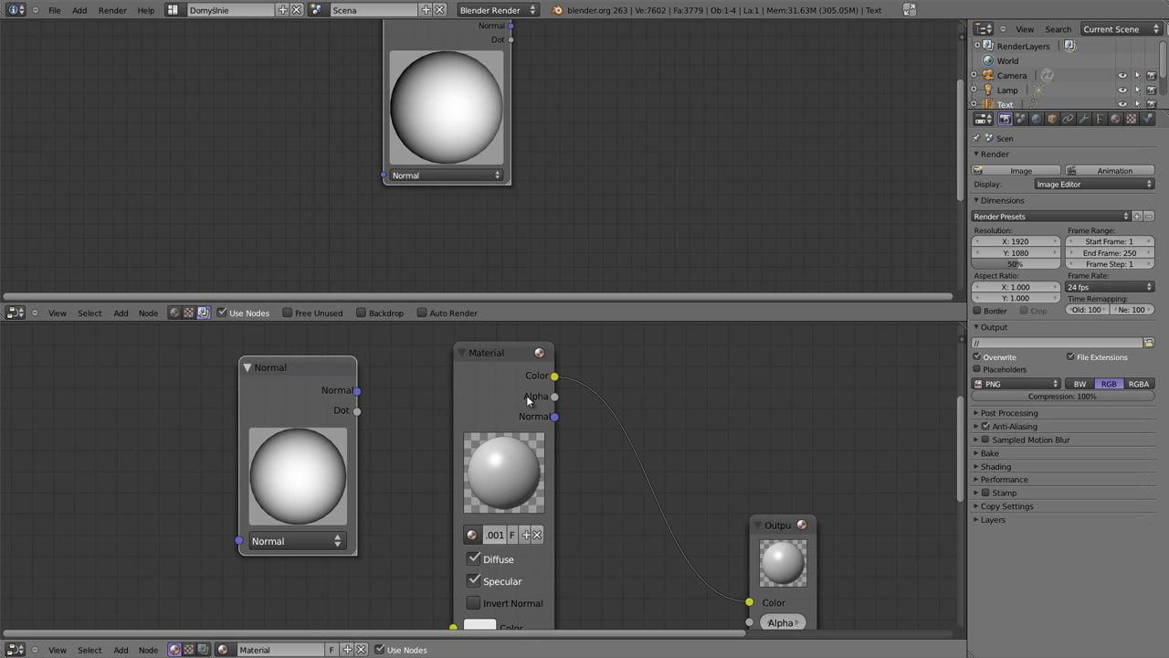
{"action": "left_click_drag", "start_coordinate": [457, 66], "coordinate": [475, 127]}
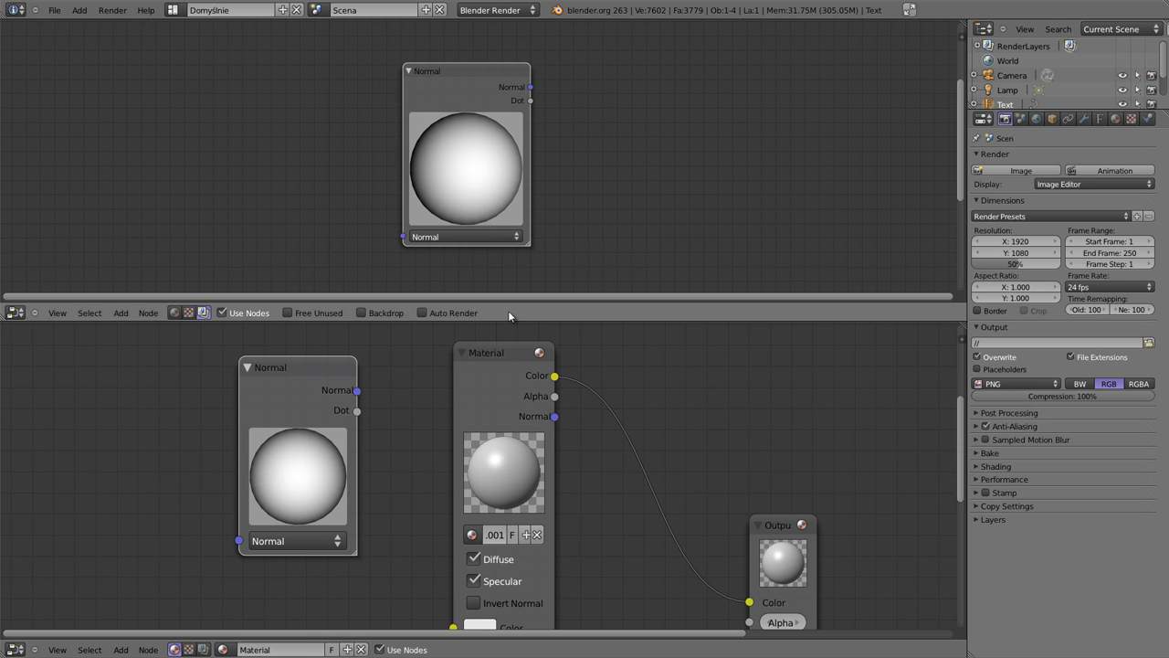
Enlarge the compositor, move the Normal node up-left, and show an orbited 3D view of the text below.
{"action": "left_click_drag", "start_coordinate": [634, 305], "coordinate": [539, 595]}
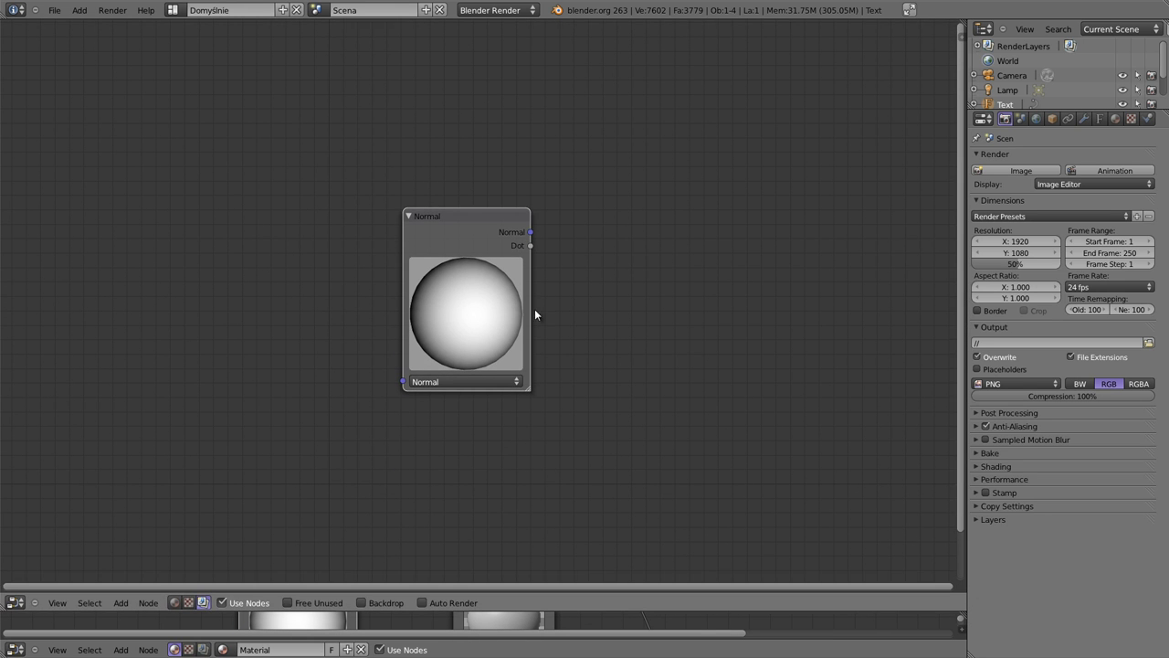
{"action": "left_click_drag", "start_coordinate": [476, 217], "coordinate": [436, 158]}
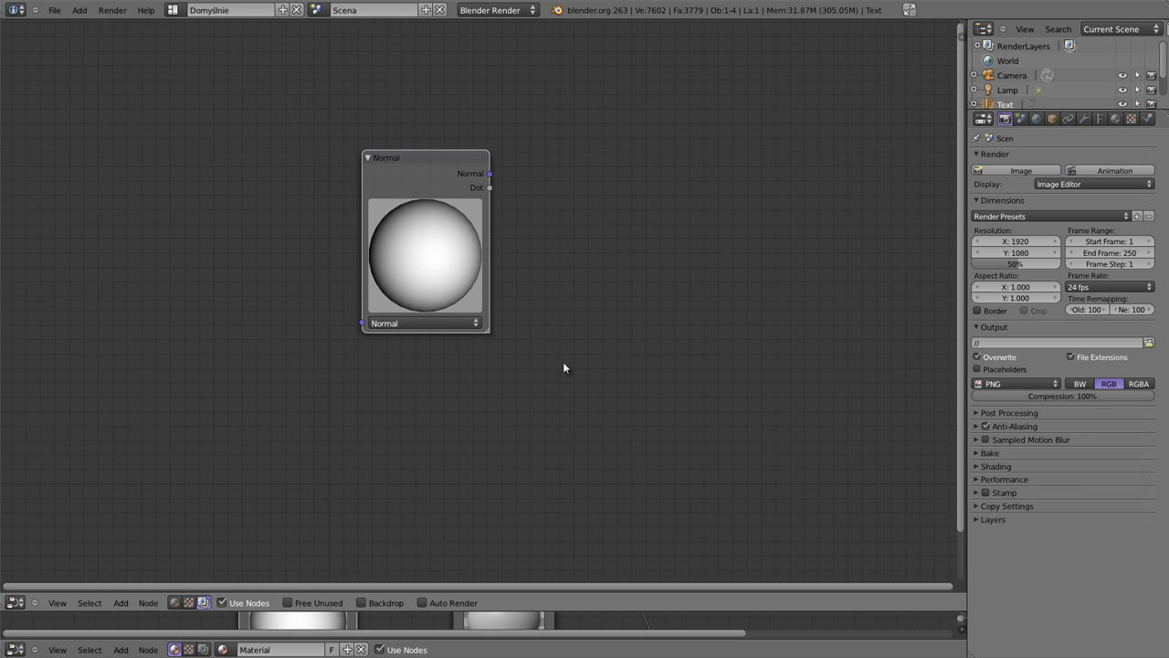
{"action": "left_click_drag", "start_coordinate": [576, 611], "coordinate": [594, 394]}
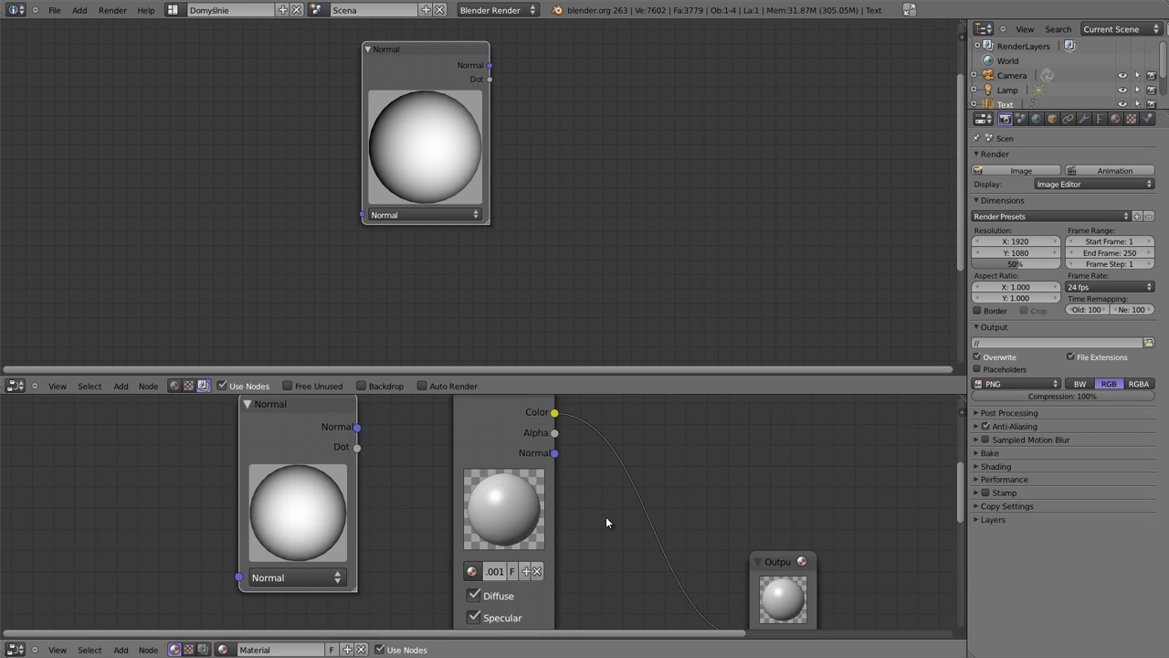
{"action": "key", "text": "shift+F5"}
{"action": "mouse_move", "coordinate": [533, 497]}
{"action": "middle_mouse_down"}
{"action": "mouse_move", "coordinate": [486, 526]}
{"action": "mouse_move", "coordinate": [454, 481]}
{"action": "mouse_move", "coordinate": [514, 519]}
{"action": "middle_mouse_up"}
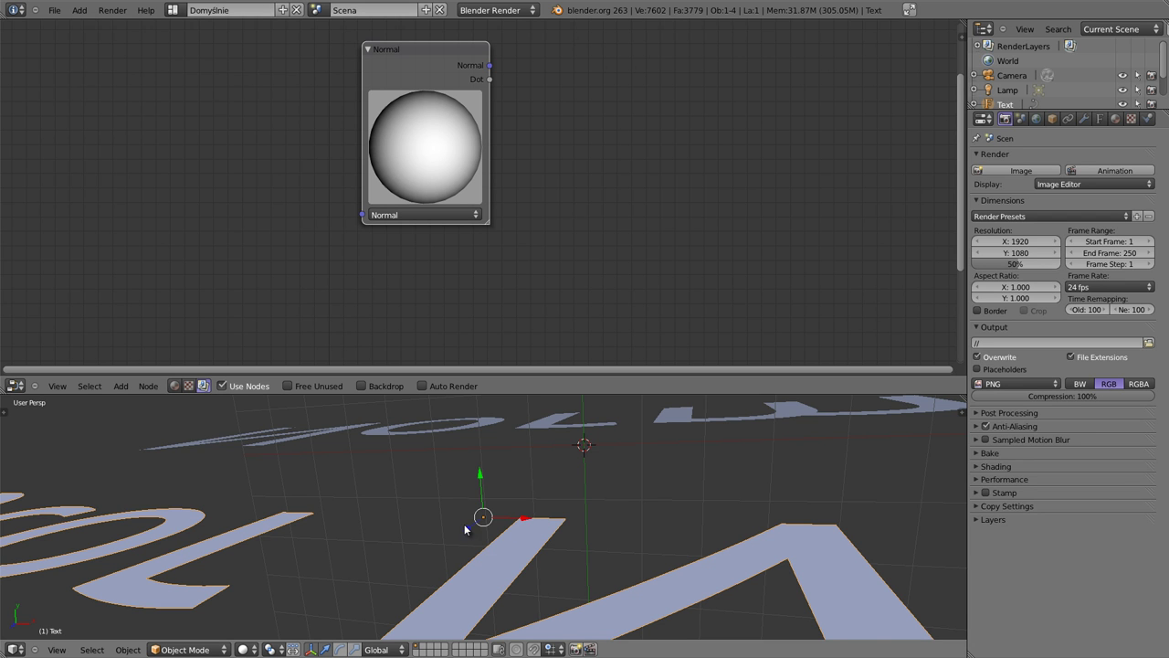
Enlarge the compositor again, lower the Normal node slightly and bring up the Add menu.
{"action": "left_click_drag", "start_coordinate": [530, 393], "coordinate": [528, 605]}
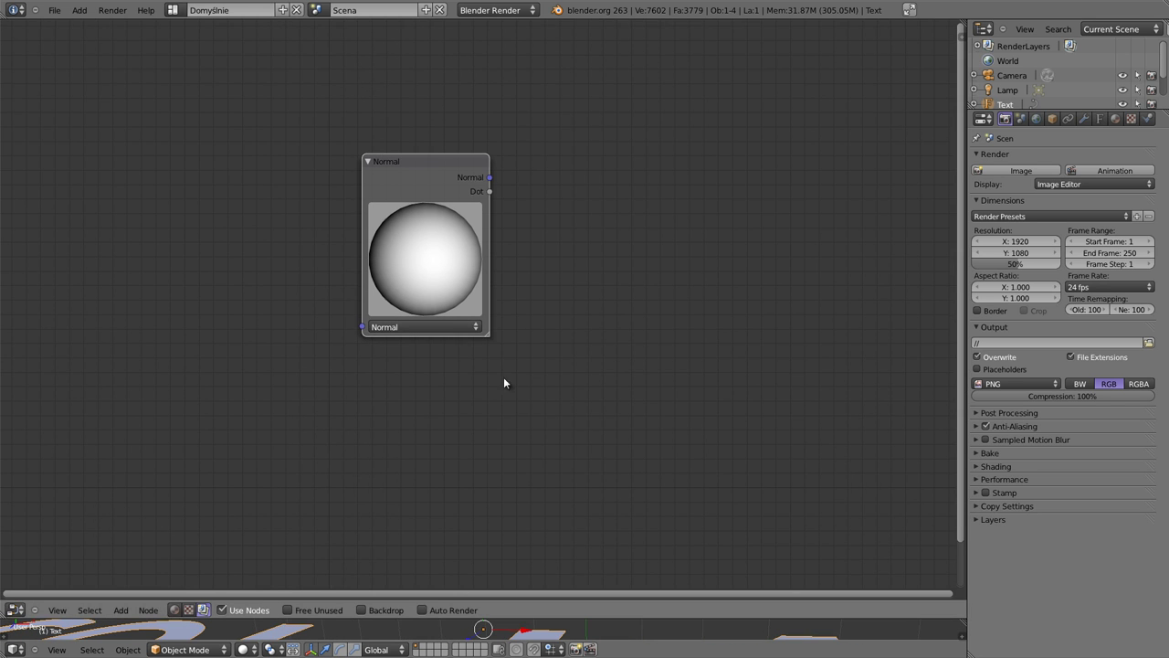
{"action": "left_click_drag", "start_coordinate": [432, 159], "coordinate": [430, 174]}
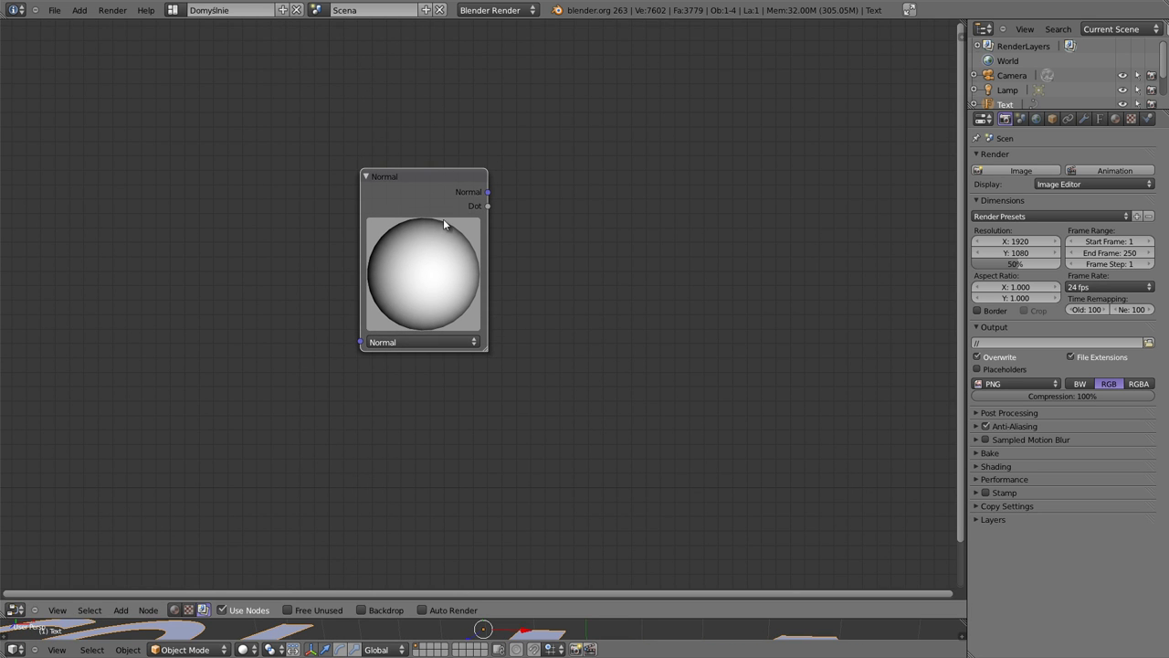
{"action": "key", "text": "shift+a"}
Add a Viewer node fed by the Normal output, enable the backdrop, and arrange and widen both nodes.
{"action": "left_click", "coordinate": [420, 174], "text": "ctrl+shift"}
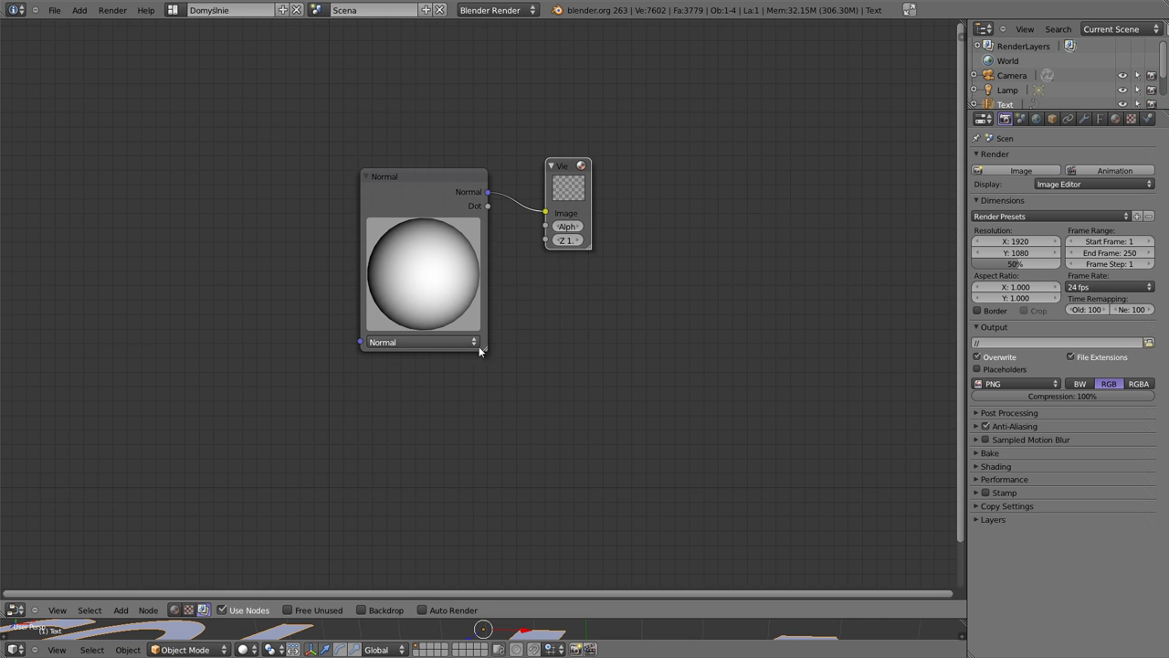
{"action": "left_click", "coordinate": [383, 609]}
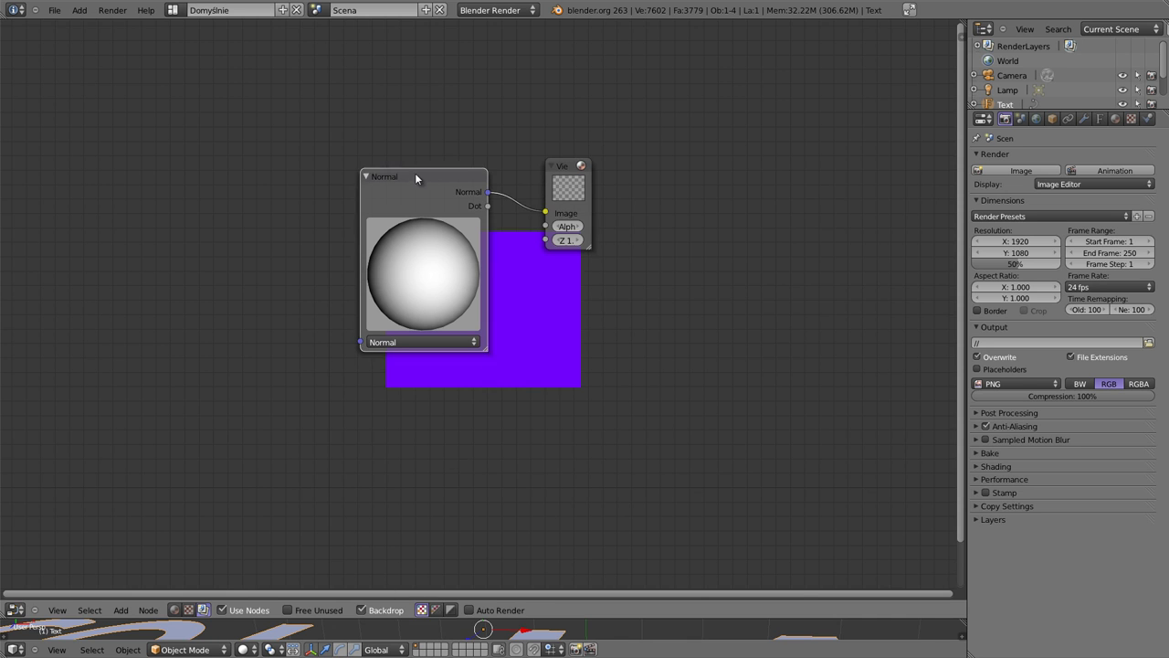
{"action": "left_click_drag", "start_coordinate": [414, 173], "coordinate": [197, 85]}
{"action": "left_click_drag", "start_coordinate": [571, 167], "coordinate": [648, 63]}
{"action": "left_click_drag", "start_coordinate": [674, 146], "coordinate": [722, 178]}
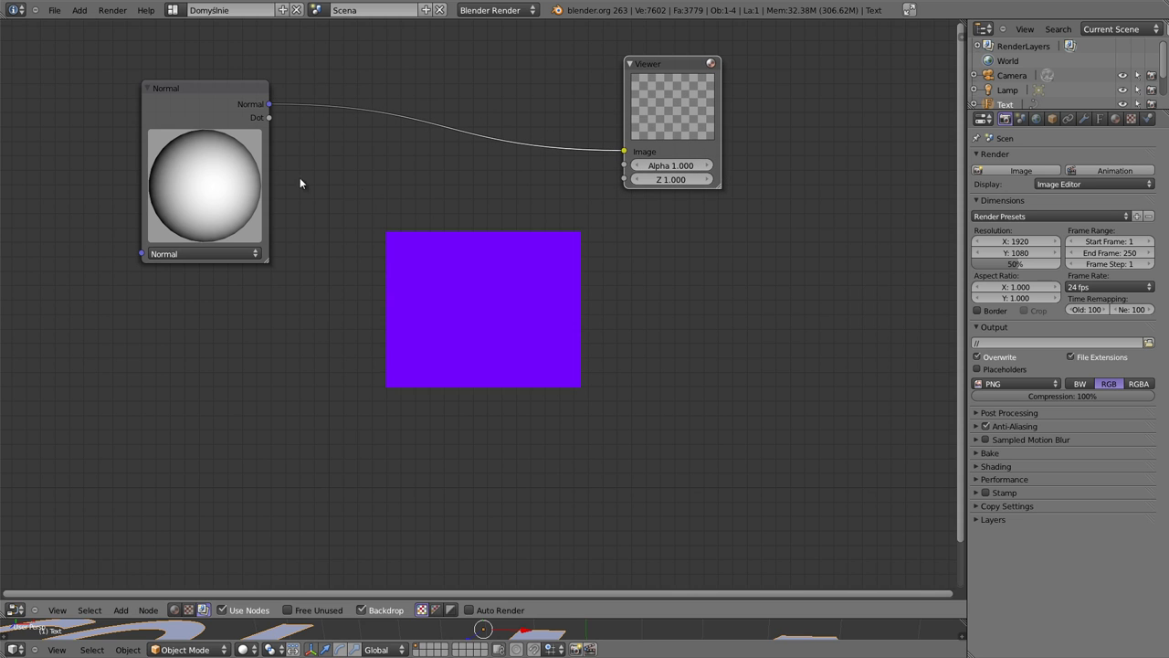
Rotate the Normal sphere so its right side lights, turning the backdrop red.
{"action": "mouse_move", "coordinate": [185, 197]}
{"action": "left_mouse_down"}
{"action": "mouse_move", "coordinate": [232, 197]}
{"action": "mouse_move", "coordinate": [222, 133]}
{"action": "left_mouse_up"}
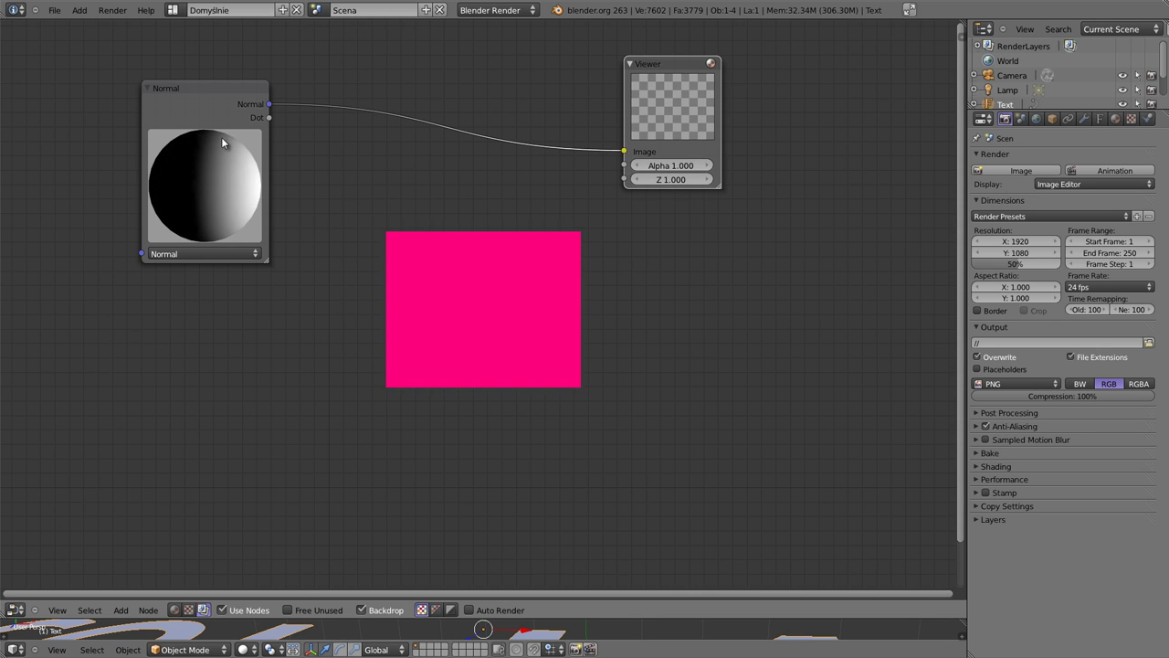
{"action": "left_click_drag", "start_coordinate": [242, 205], "coordinate": [238, 201]}
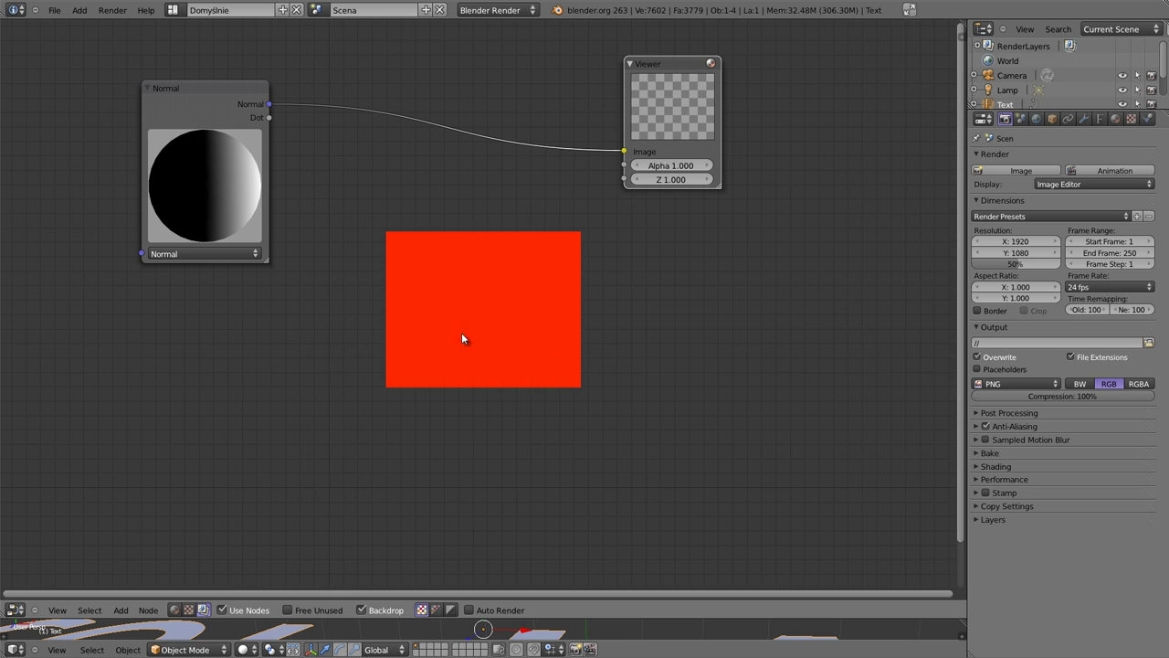
{"action": "left_click_drag", "start_coordinate": [675, 64], "coordinate": [689, 66]}
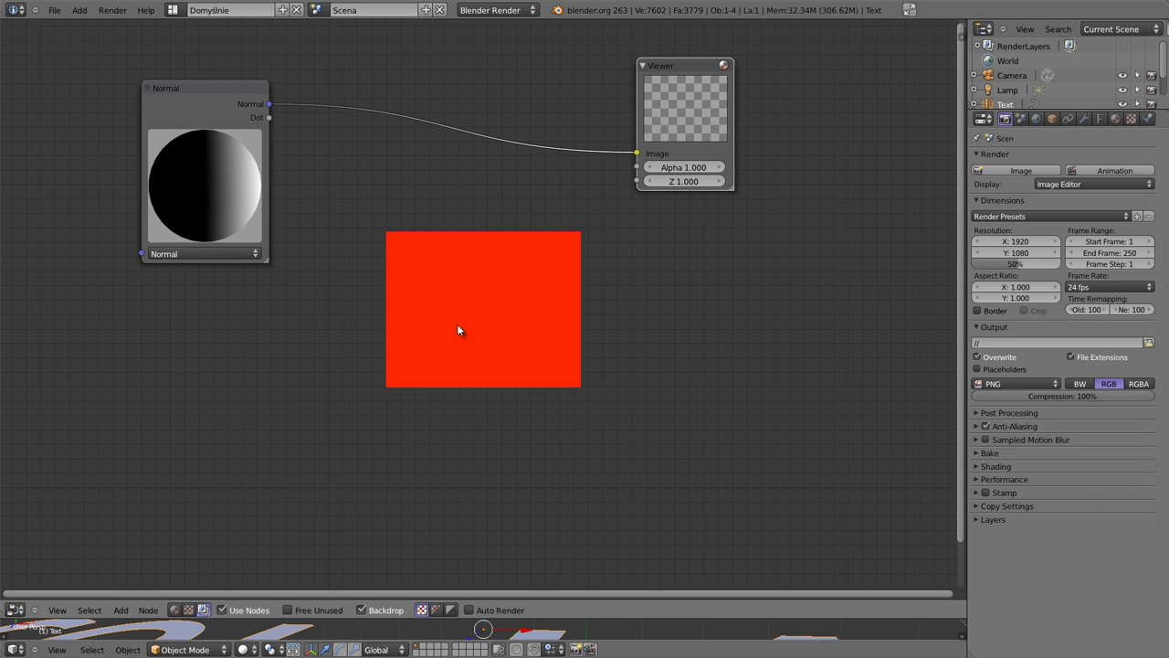
Rotate the normal through light blue and green to upper-left for a dark-blue backdrop, then reposition both nodes.
{"action": "mouse_move", "coordinate": [212, 182]}
{"action": "left_mouse_down"}
{"action": "mouse_move", "coordinate": [161, 191]}
{"action": "mouse_move", "coordinate": [210, 203]}
{"action": "left_mouse_up"}
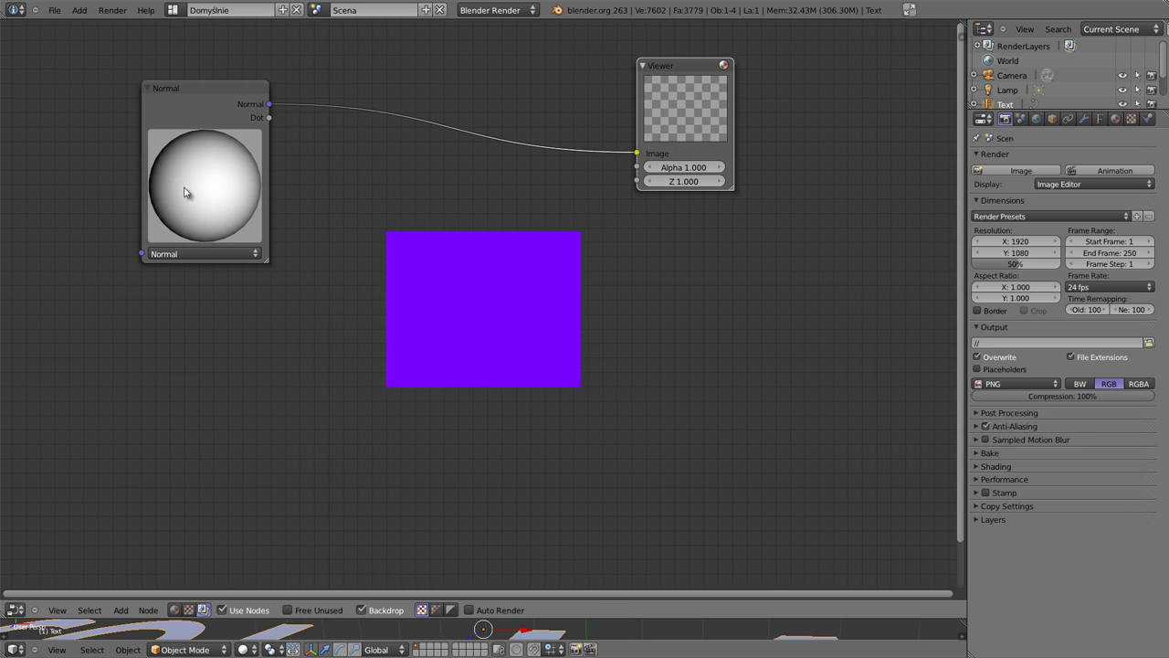
{"action": "left_click_drag", "start_coordinate": [209, 190], "coordinate": [207, 190]}
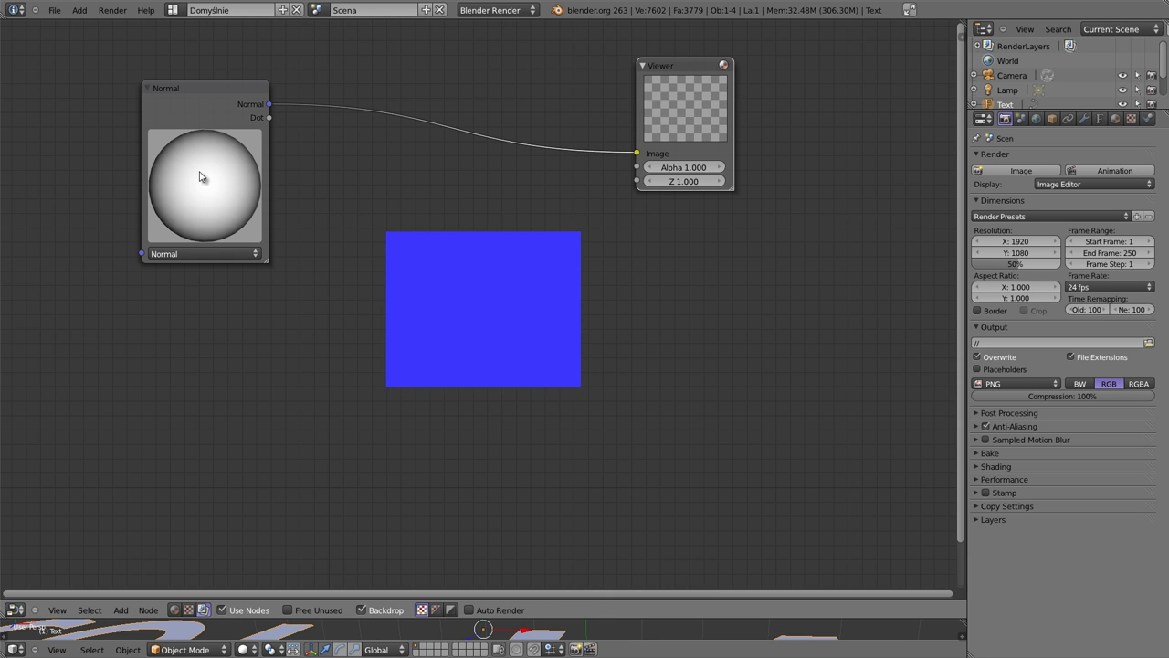
{"action": "left_click_drag", "start_coordinate": [209, 213], "coordinate": [192, 108]}
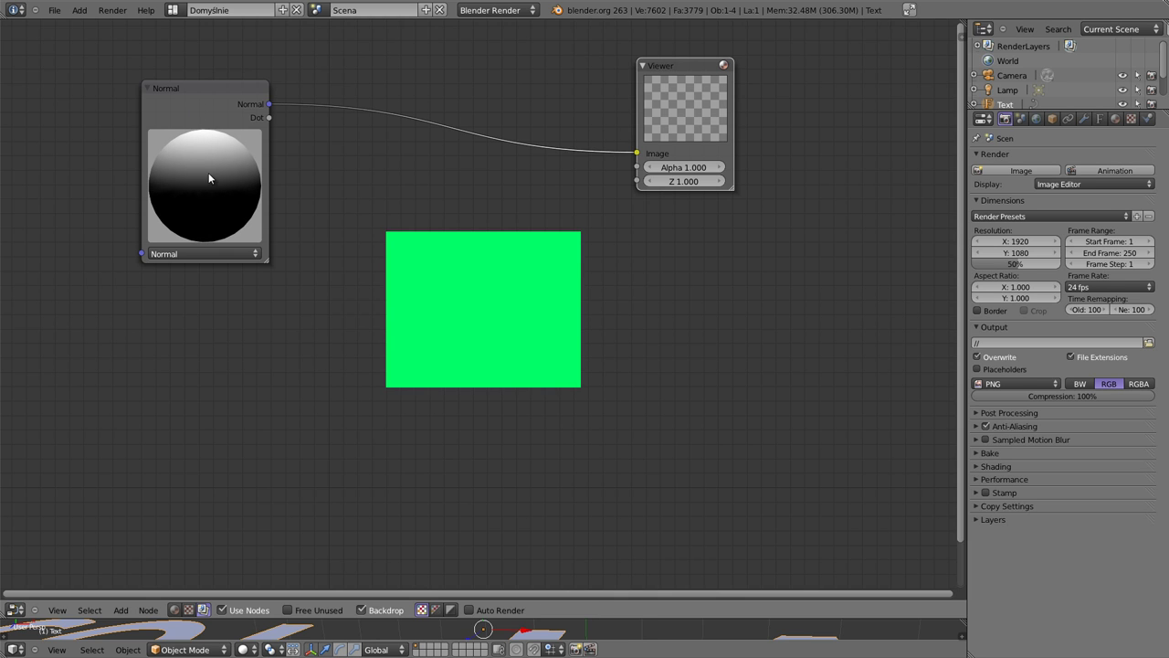
{"action": "mouse_move", "coordinate": [220, 164]}
{"action": "left_mouse_down"}
{"action": "mouse_move", "coordinate": [179, 239]}
{"action": "mouse_move", "coordinate": [222, 154]}
{"action": "mouse_move", "coordinate": [233, 158]}
{"action": "mouse_move", "coordinate": [186, 173]}
{"action": "mouse_move", "coordinate": [184, 234]}
{"action": "mouse_move", "coordinate": [171, 212]}
{"action": "mouse_move", "coordinate": [191, 202]}
{"action": "mouse_move", "coordinate": [142, 176]}
{"action": "left_mouse_up"}
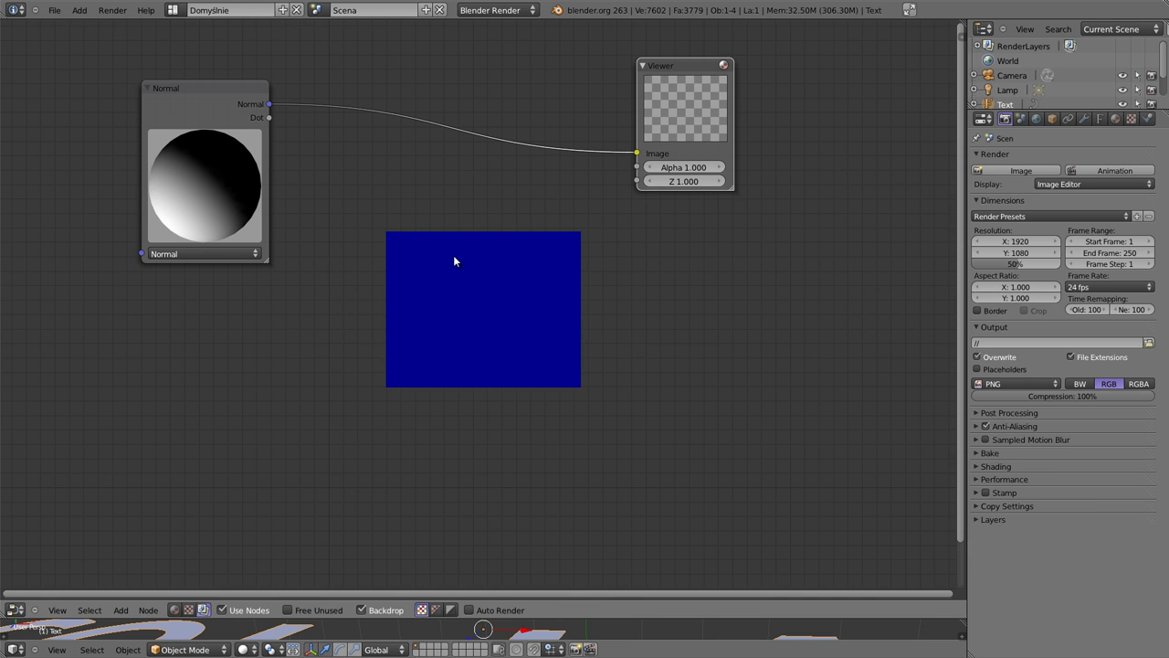
{"action": "mouse_move", "coordinate": [215, 86]}
{"action": "left_mouse_down"}
{"action": "mouse_move", "coordinate": [367, 54]}
{"action": "mouse_move", "coordinate": [275, 54]}
{"action": "left_mouse_up"}
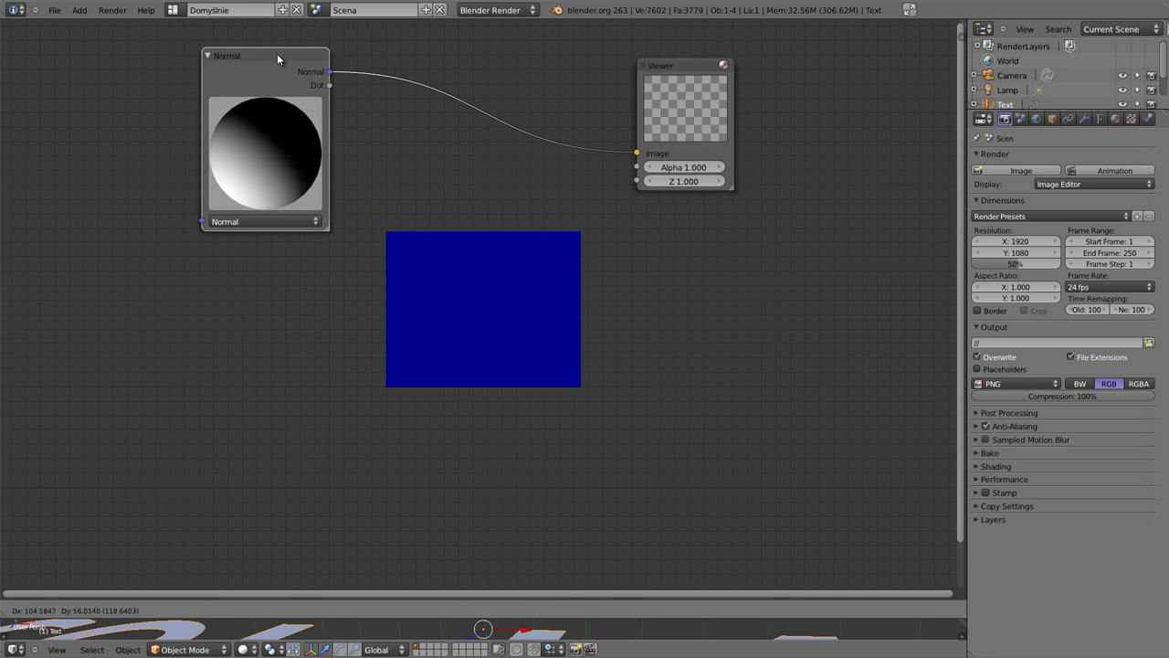
{"action": "left_click_drag", "start_coordinate": [691, 64], "coordinate": [752, 64]}
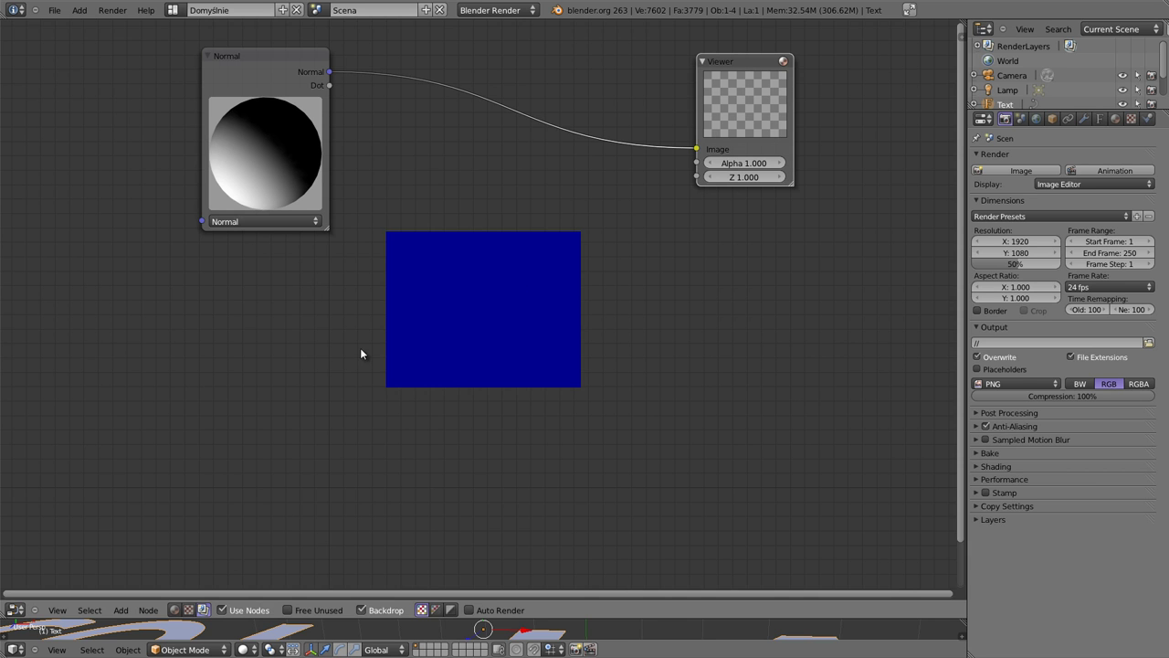
Bring polska.jpg in from the file manager as an Image node and connect it to the Viewer.
{"action": "left_click", "coordinate": [84, 7]}
{"action": "mouse_move", "coordinate": [159, 167]}
{"action": "left_mouse_down"}
{"action": "mouse_move", "coordinate": [856, 382]}
{"action": "mouse_move", "coordinate": [82, 196]}
{"action": "left_mouse_up"}
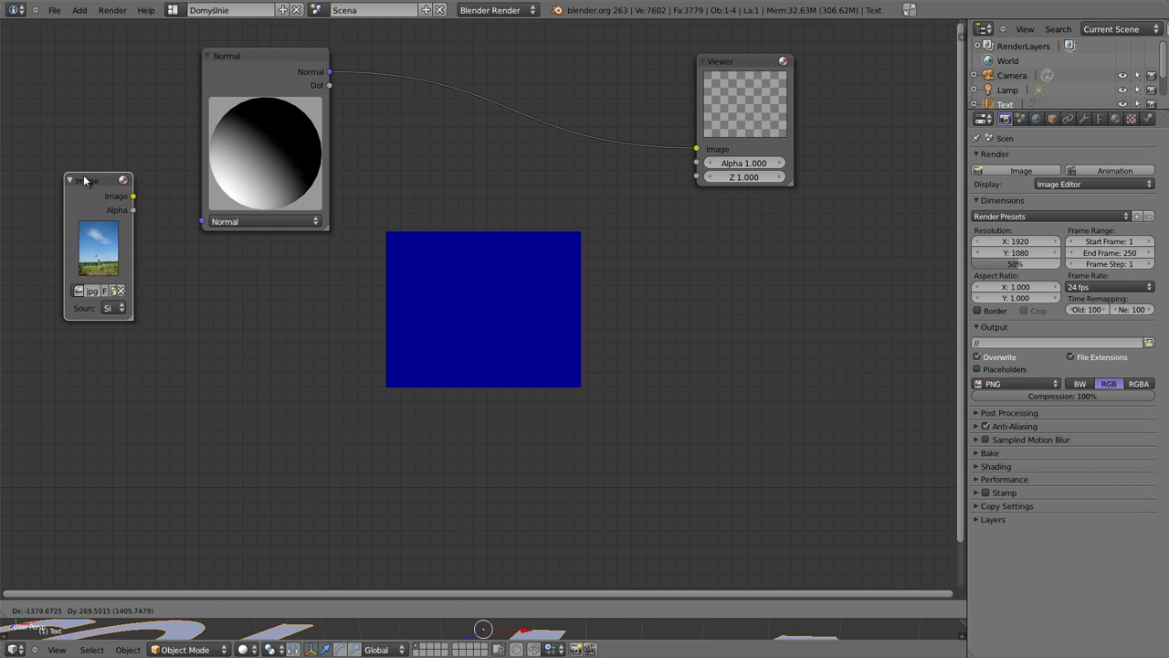
{"action": "left_click_drag", "start_coordinate": [132, 316], "coordinate": [171, 361]}
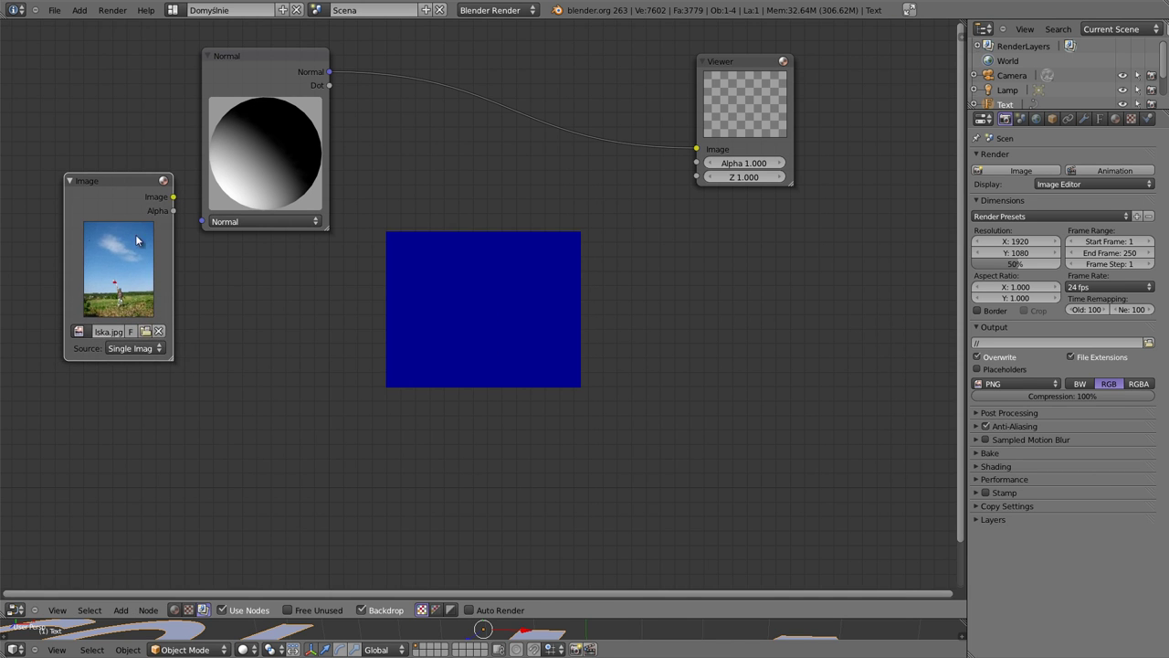
{"action": "left_click_drag", "start_coordinate": [172, 196], "coordinate": [696, 148]}
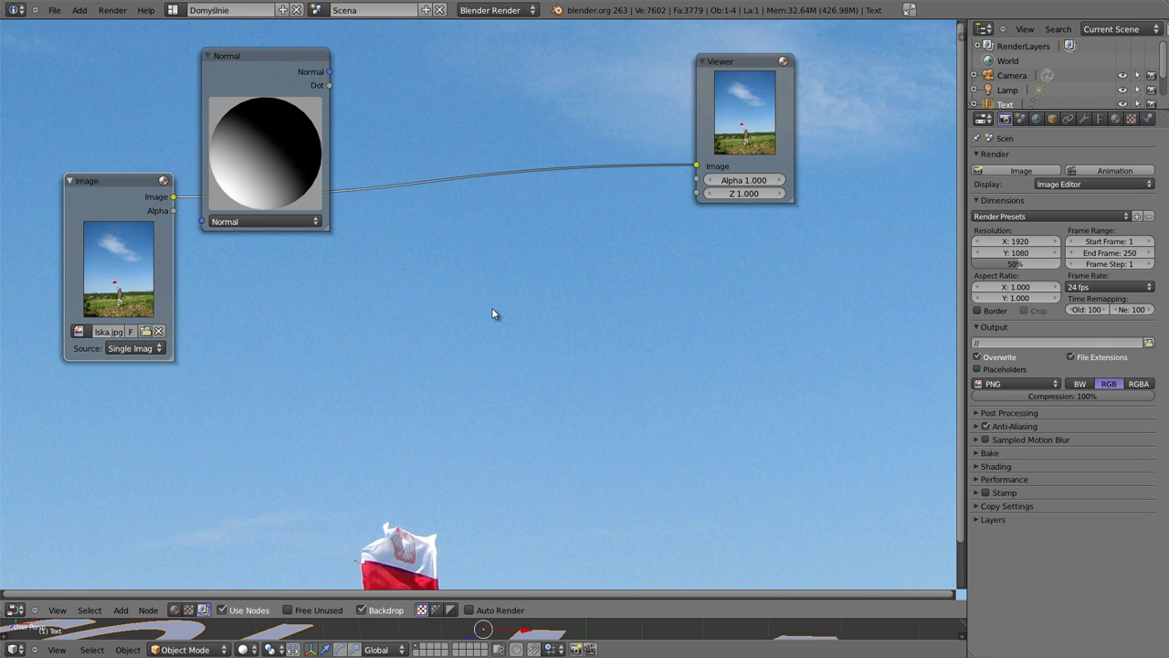
Fit the backdrop photo and shift it right, then rearrange the Viewer, Normal and Image nodes.
{"action": "key", "text": "alt+v"}
{"action": "key", "text": "alt+v"}
{"action": "key", "text": "alt+v"}
{"action": "key", "text": "alt+v"}
{"action": "key", "text": "alt+v"}
{"action": "key", "text": "alt+v"}
{"action": "key", "text": "alt+v"}
{"action": "key", "text": "alt+v"}
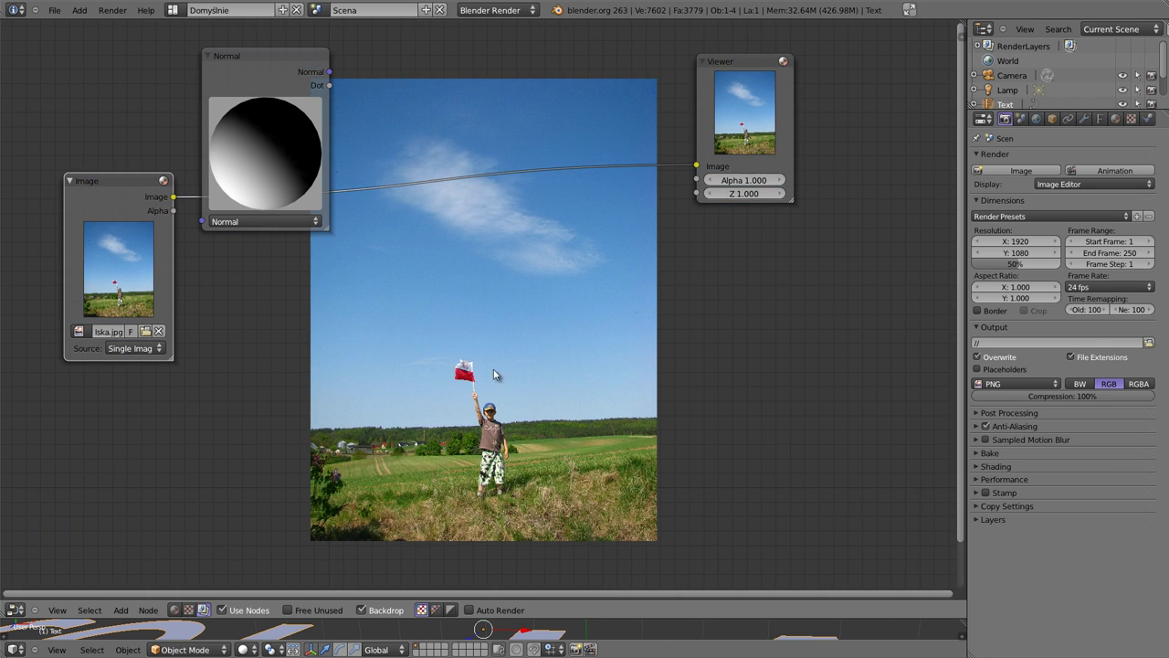
{"action": "middle_click_drag", "start_coordinate": [493, 374], "coordinate": [780, 403], "text": "alt"}
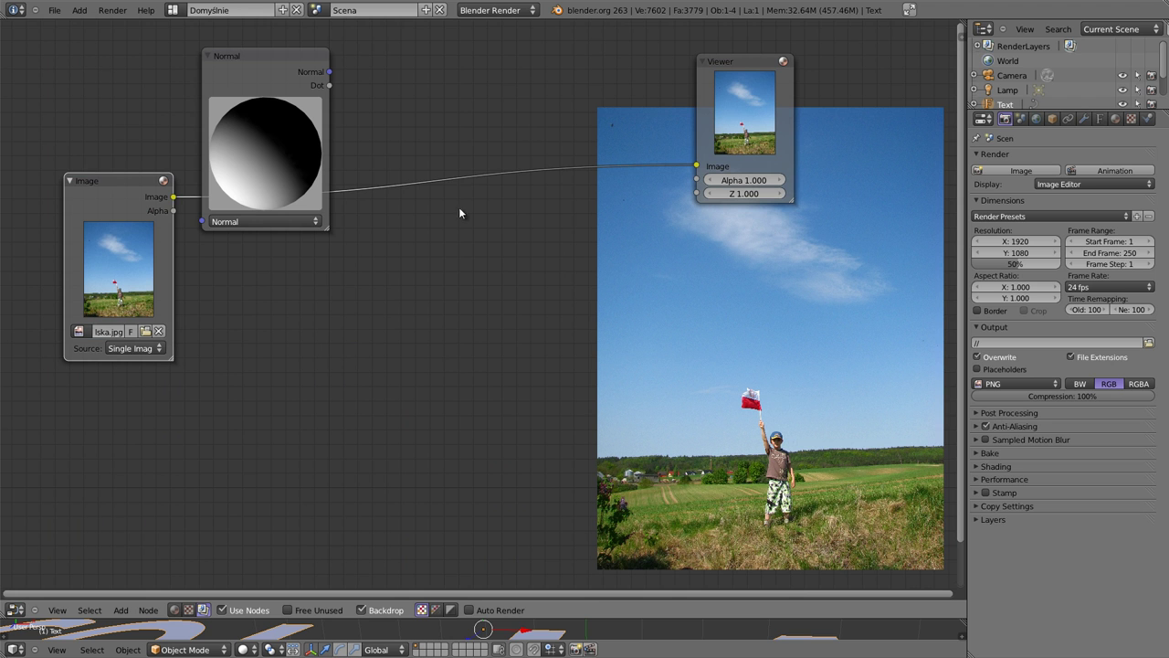
{"action": "left_click_drag", "start_coordinate": [731, 53], "coordinate": [532, 32]}
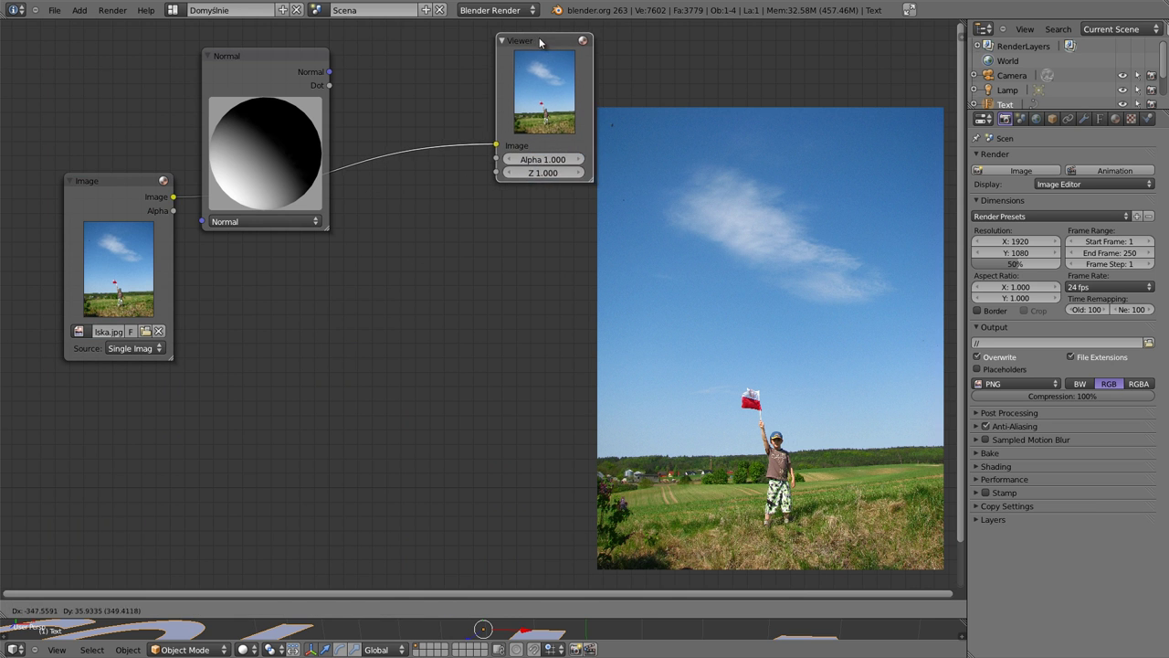
{"action": "left_click", "coordinate": [271, 57]}
{"action": "left_click_drag", "start_coordinate": [272, 59], "coordinate": [91, 43]}
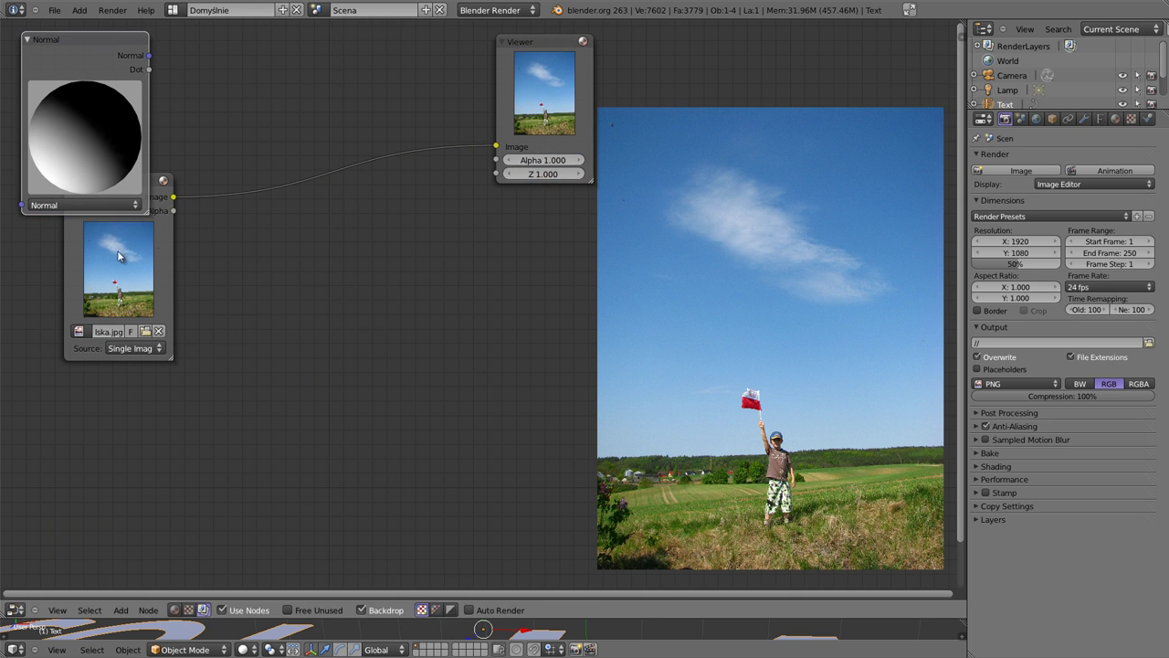
{"action": "mouse_move", "coordinate": [154, 278]}
{"action": "left_mouse_down"}
{"action": "mouse_move", "coordinate": [239, 324]}
{"action": "mouse_move", "coordinate": [118, 423]}
{"action": "left_mouse_up"}
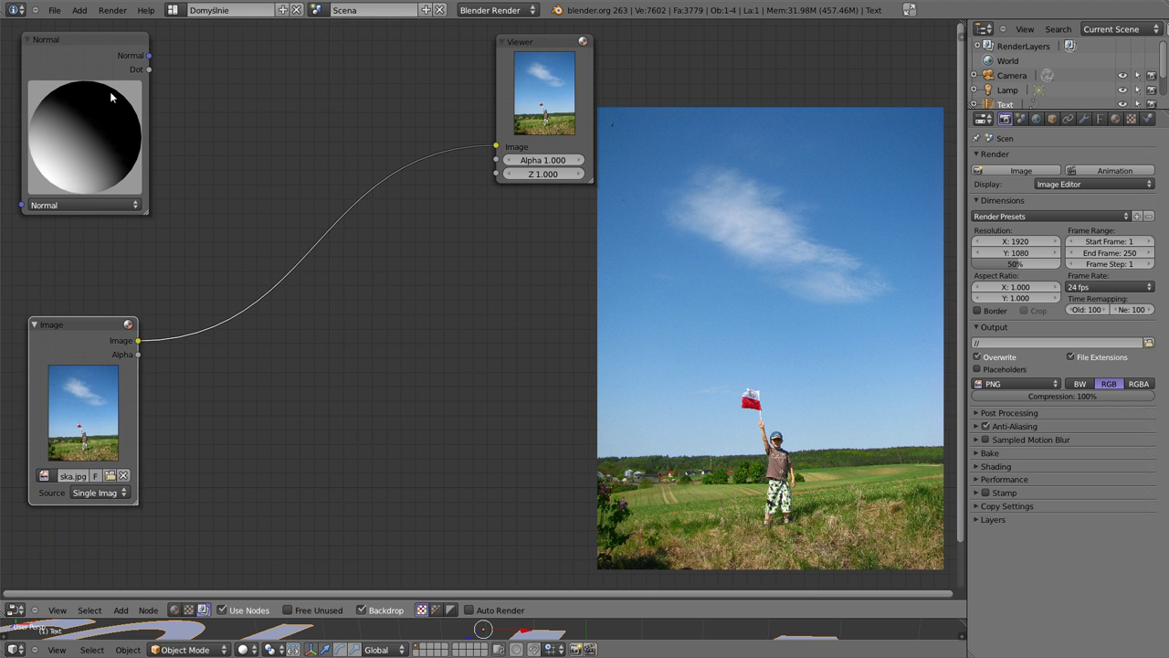
Insert a Color > Mix node into the Image–Viewer link, fed by Normal, with Fac 0.80.
{"action": "key", "text": "shift+a"}
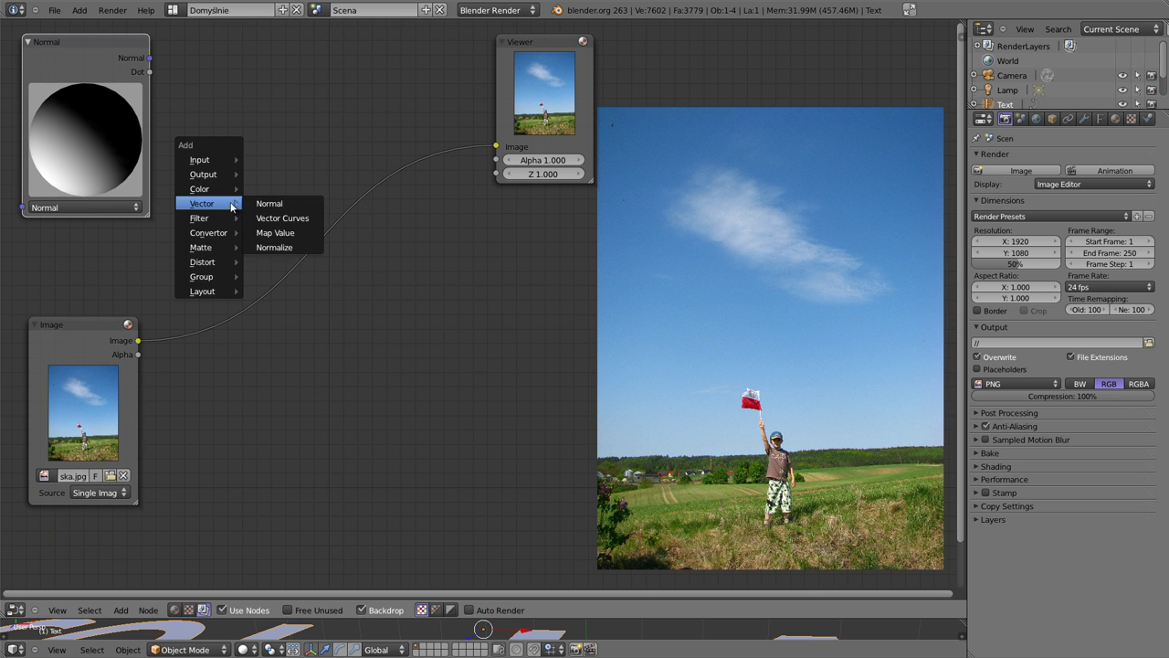
{"action": "mouse_move", "coordinate": [206, 189]}
{"action": "left_click", "coordinate": [304, 204]}
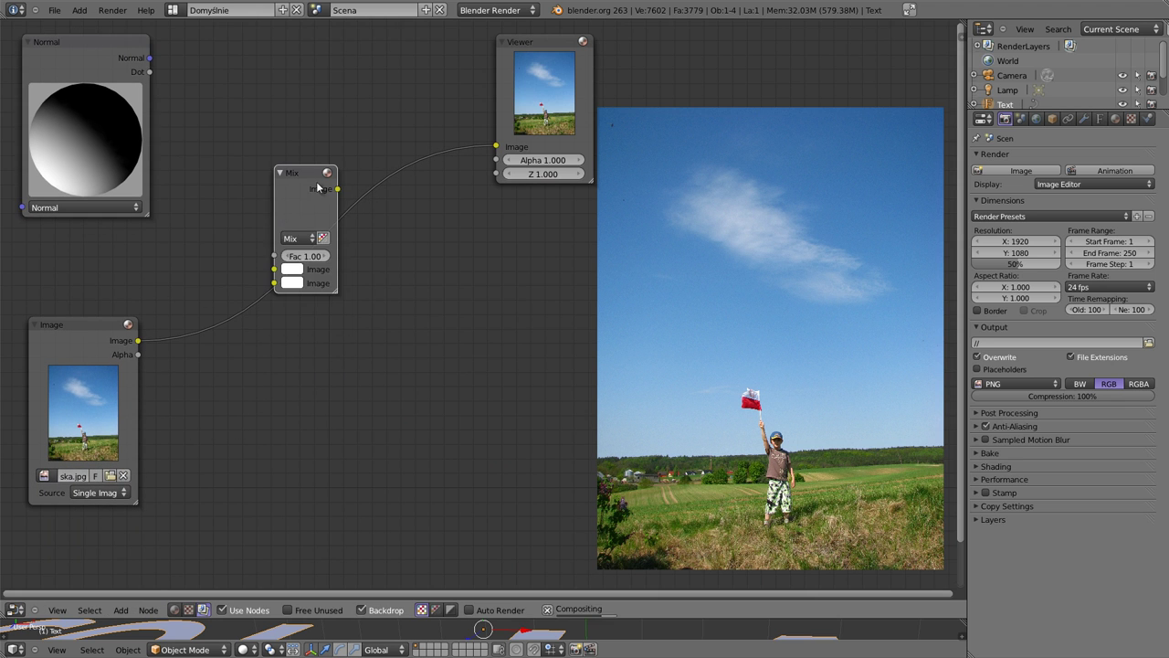
{"action": "left_click", "coordinate": [332, 202]}
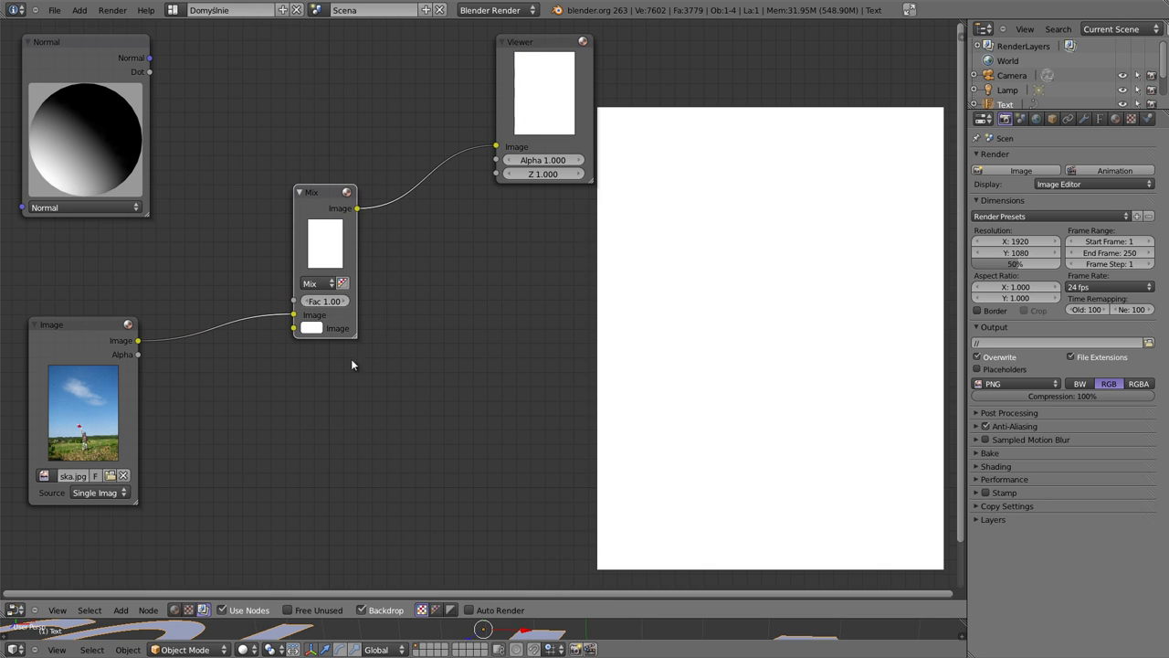
{"action": "left_click_drag", "start_coordinate": [149, 57], "coordinate": [293, 318]}
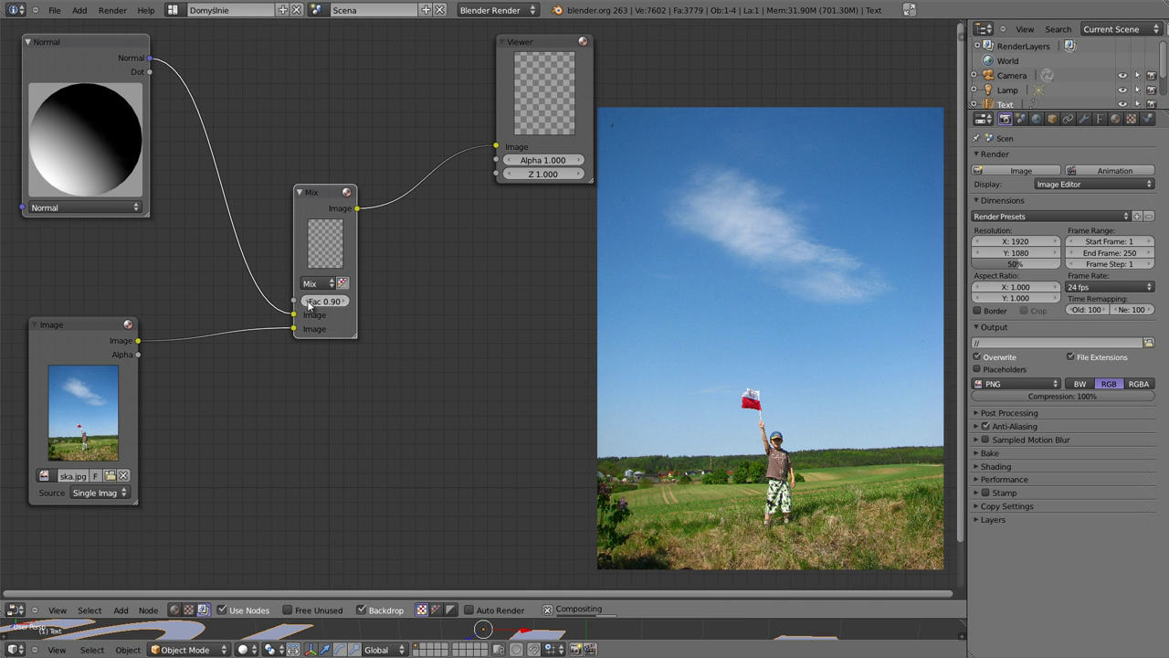
{"action": "left_click_drag", "start_coordinate": [304, 301], "coordinate": [295, 301]}
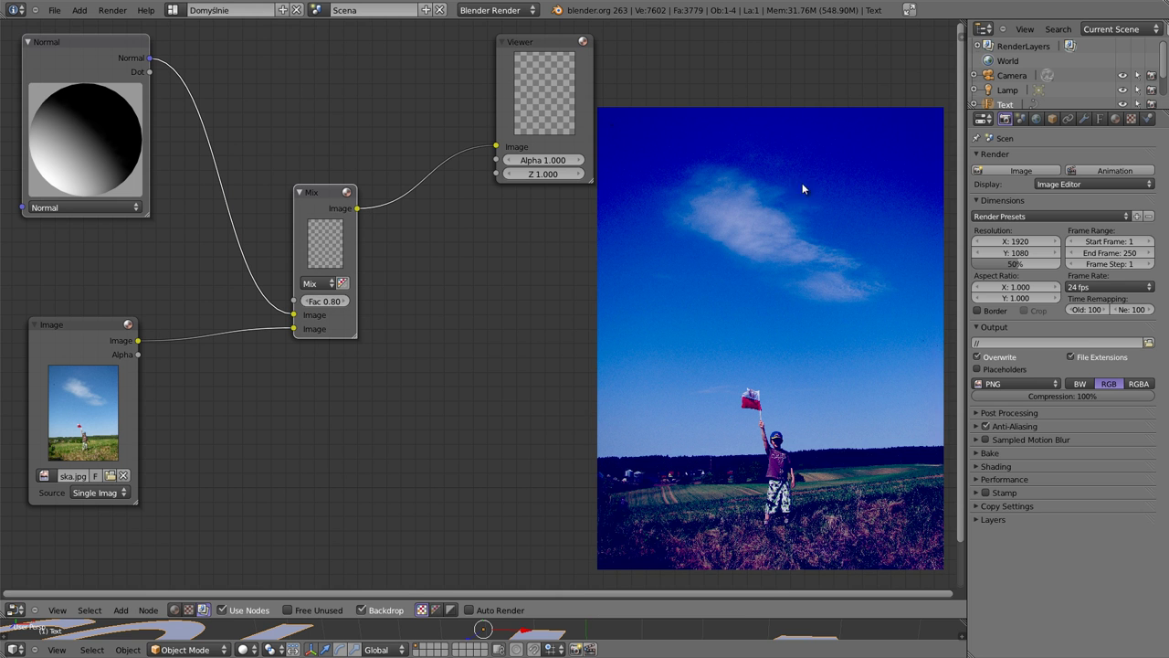
Rotate the normal direction for a blue-green tint and move the Viewer node left and down.
{"action": "mouse_move", "coordinate": [97, 142]}
{"action": "left_mouse_down"}
{"action": "mouse_move", "coordinate": [161, 152]}
{"action": "mouse_move", "coordinate": [170, 136]}
{"action": "left_mouse_up"}
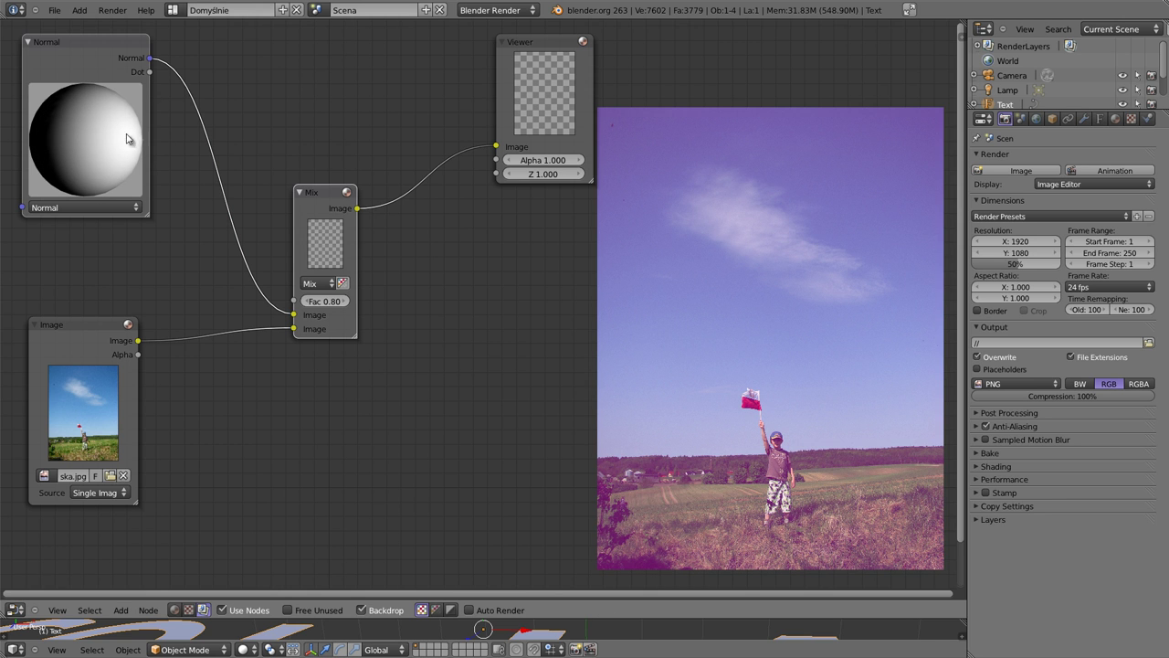
{"action": "mouse_move", "coordinate": [106, 163]}
{"action": "left_mouse_down"}
{"action": "mouse_move", "coordinate": [69, 140]}
{"action": "mouse_move", "coordinate": [85, 180]}
{"action": "mouse_move", "coordinate": [86, 125]}
{"action": "mouse_move", "coordinate": [93, 175]}
{"action": "left_mouse_up"}
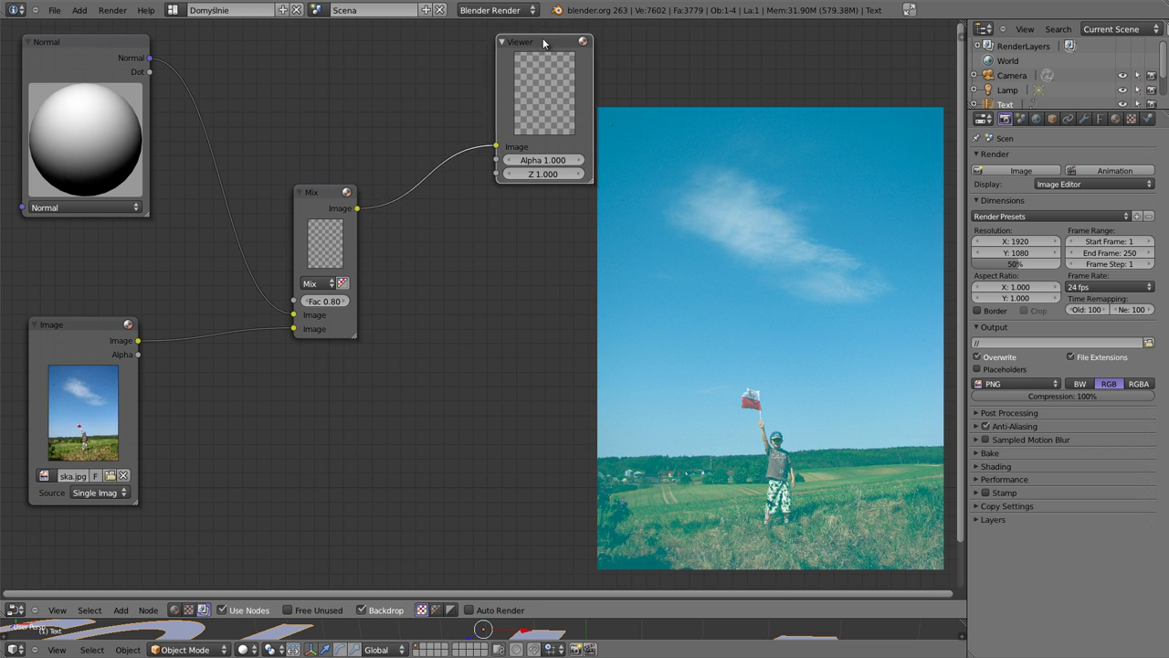
{"action": "left_click_drag", "start_coordinate": [546, 43], "coordinate": [499, 56]}
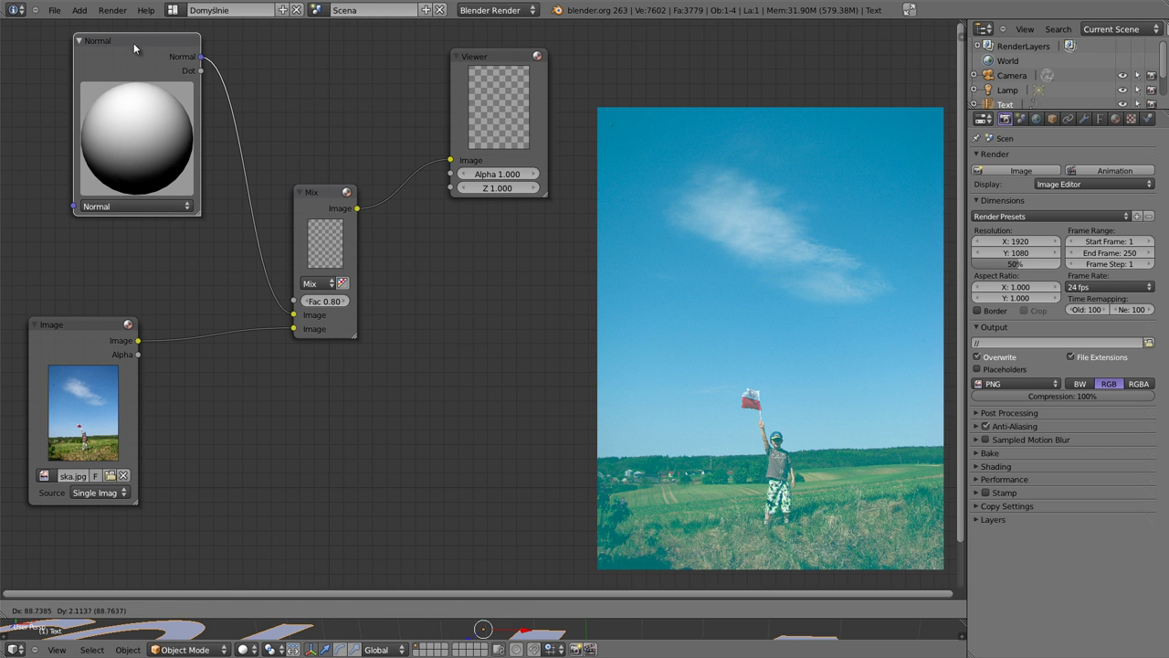
Settle the Normal node lower on the left, then switch to the file manager window.
{"action": "left_click_drag", "start_coordinate": [80, 40], "coordinate": [122, 45]}
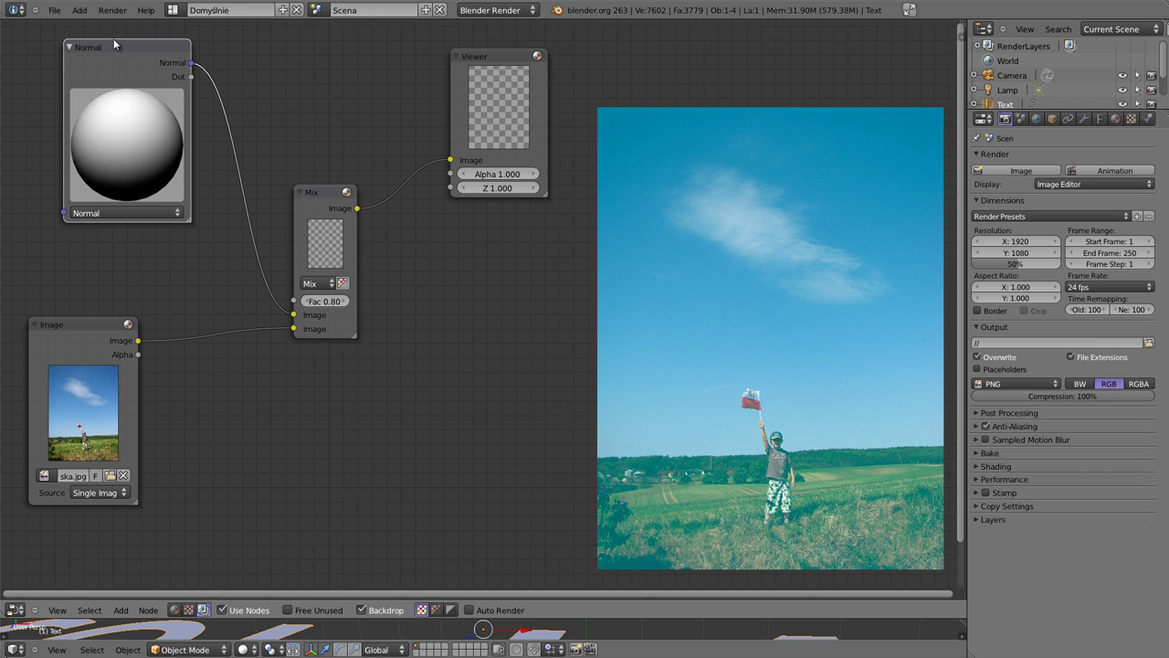
{"action": "mouse_move", "coordinate": [128, 46]}
{"action": "left_mouse_down"}
{"action": "mouse_move", "coordinate": [98, 123]}
{"action": "mouse_move", "coordinate": [131, 100]}
{"action": "left_mouse_up"}
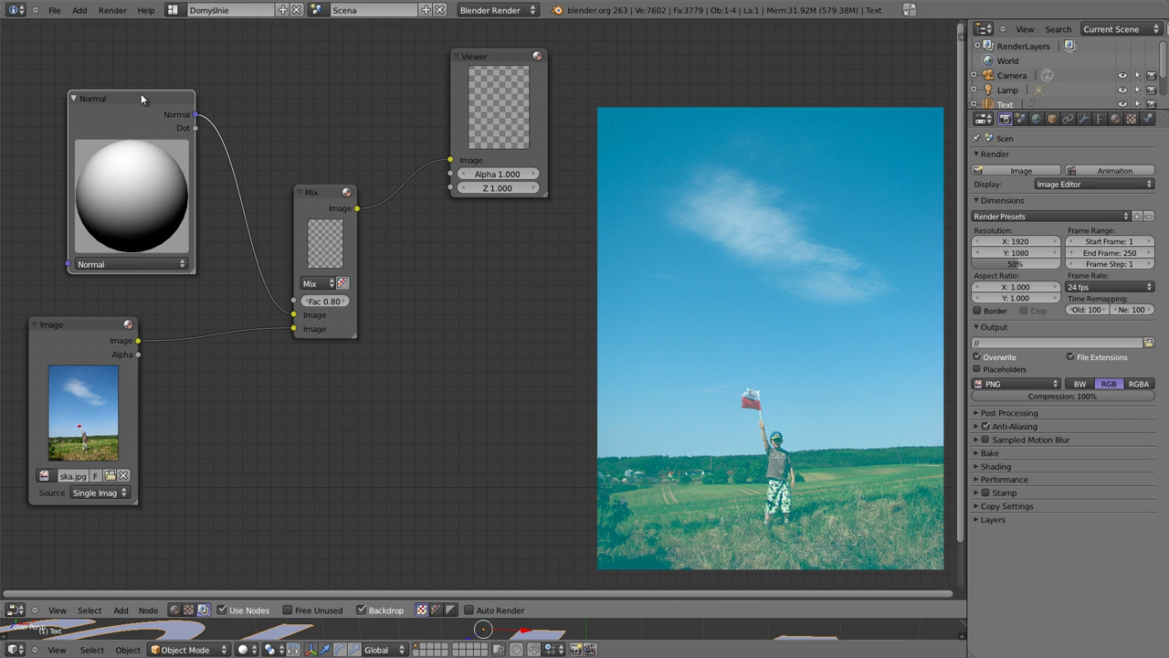
{"action": "left_click_drag", "start_coordinate": [141, 93], "coordinate": [135, 95]}
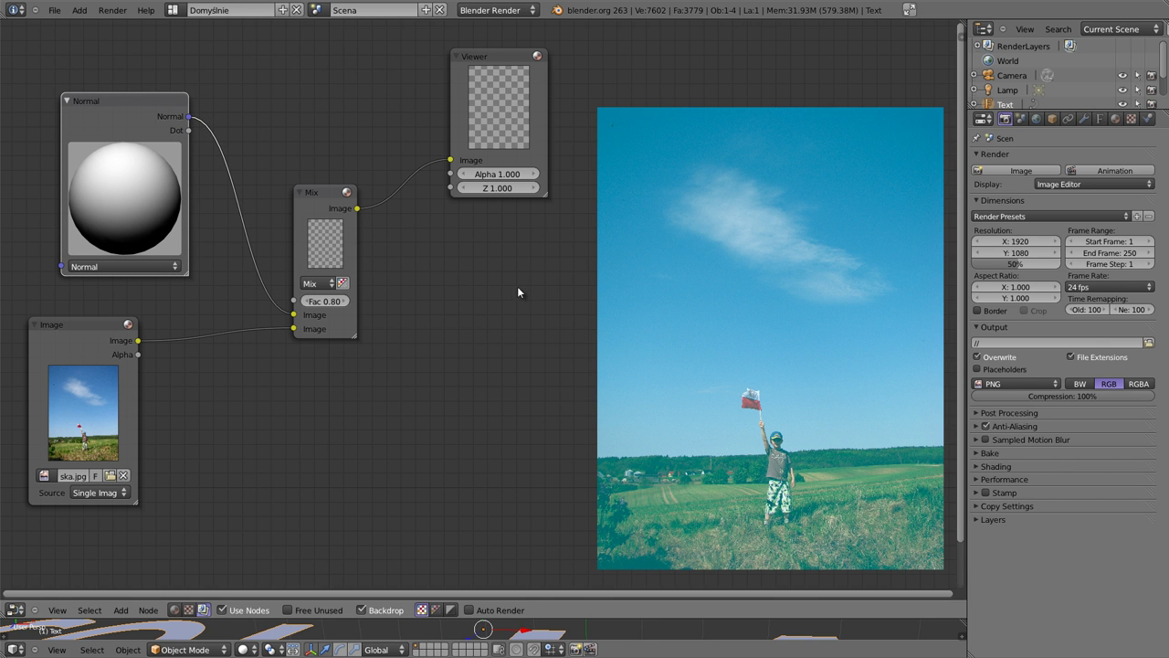
{"action": "key", "text": "alt+Tab"}
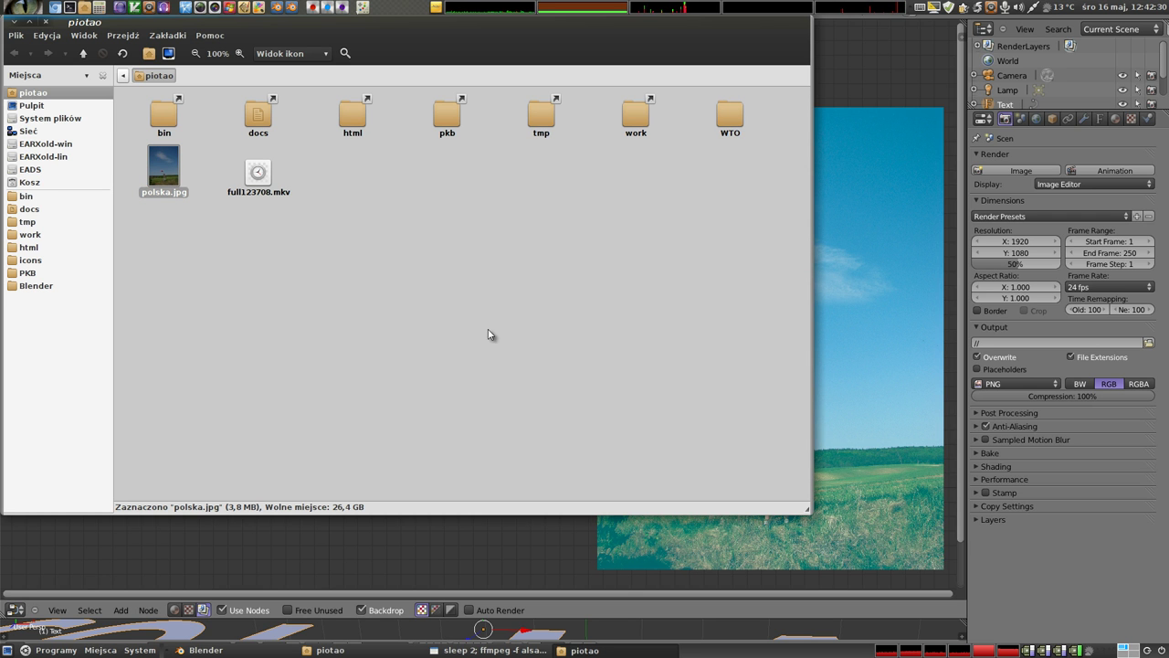
Bring Blender back to the front and take it out of full-screen.
{"action": "left_click", "coordinate": [892, 19]}
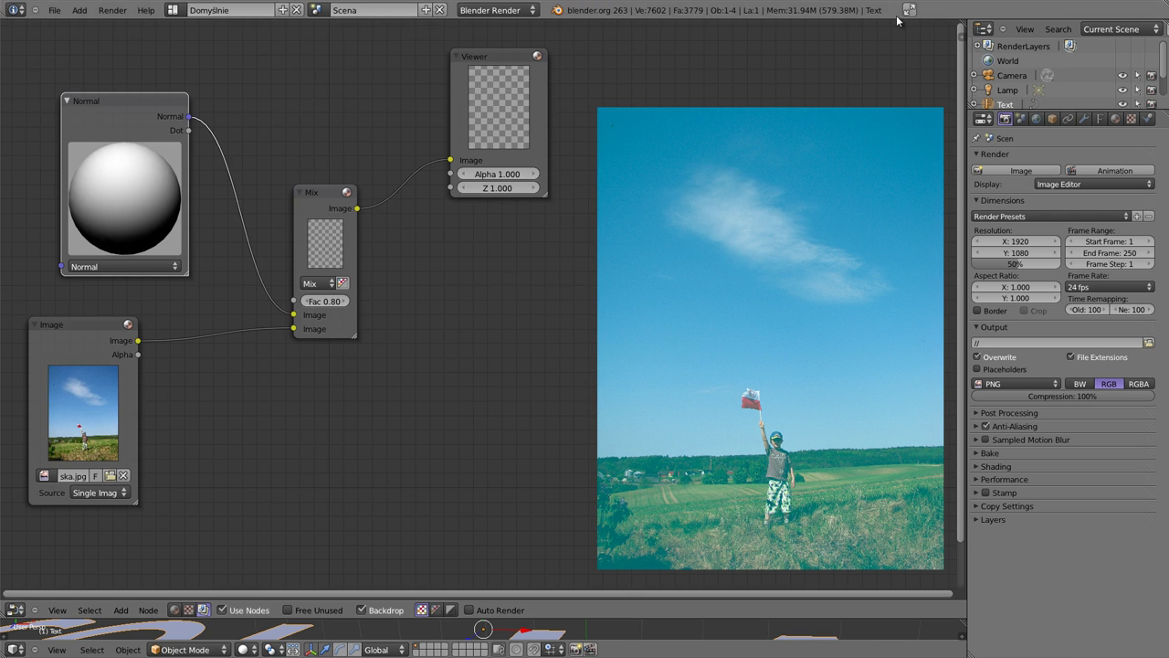
{"action": "left_click", "coordinate": [909, 10]}
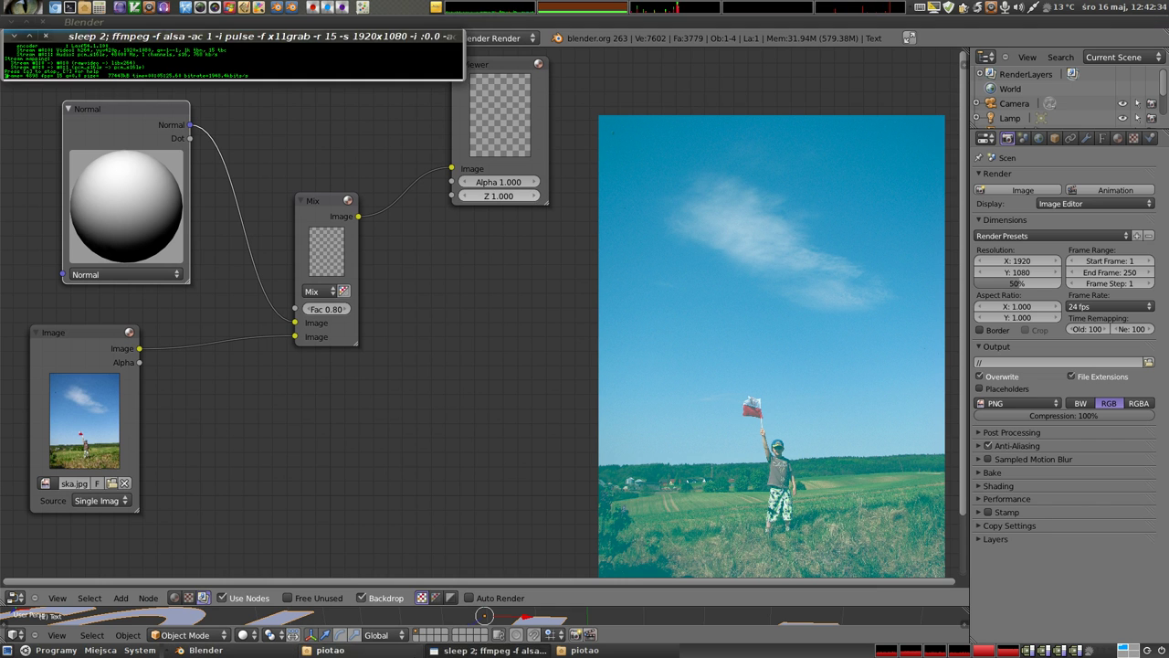